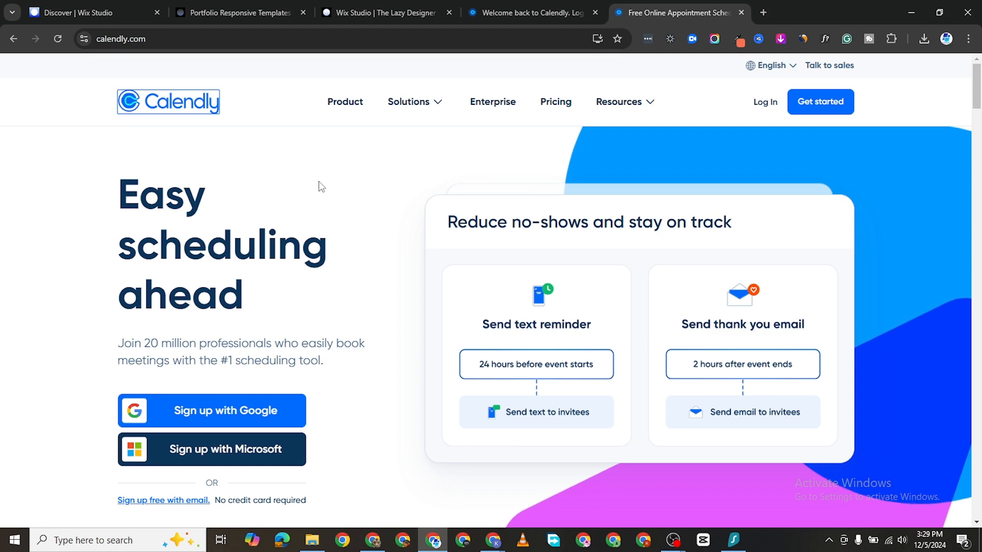
Examine the Calendly homepage's feature overview and the section on supported integrations.
scroll(369, 187, down, 3)
scroll(372, 195, down, 8)
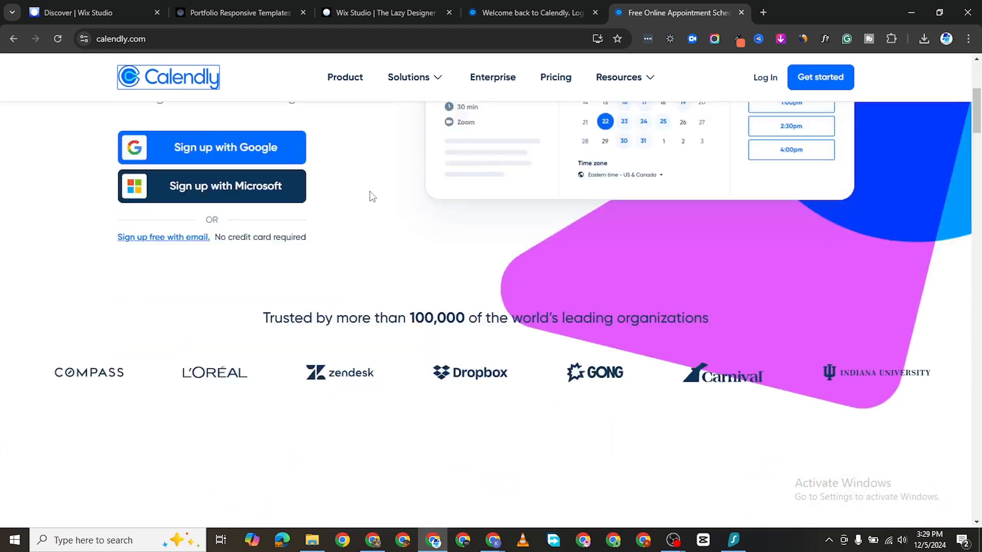
scroll(377, 222, down, 8)
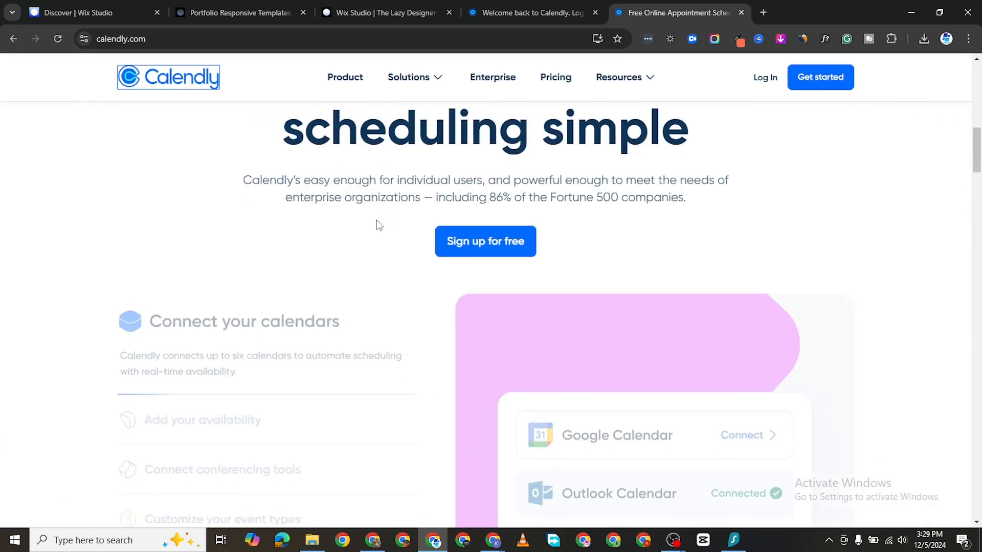
scroll(378, 225, up, 1)
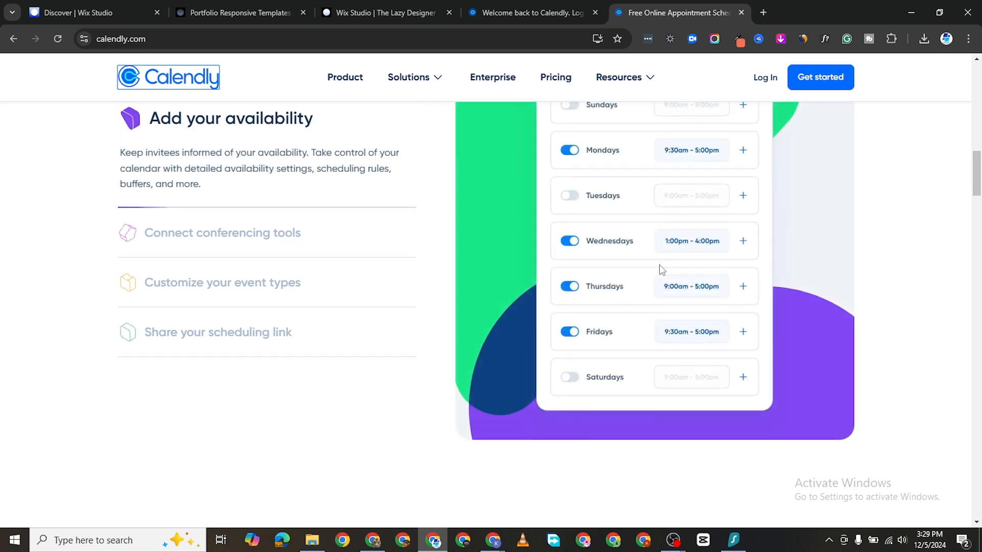
scroll(566, 246, up, 4)
scroll(583, 272, down, 1)
scroll(377, 287, down, 10)
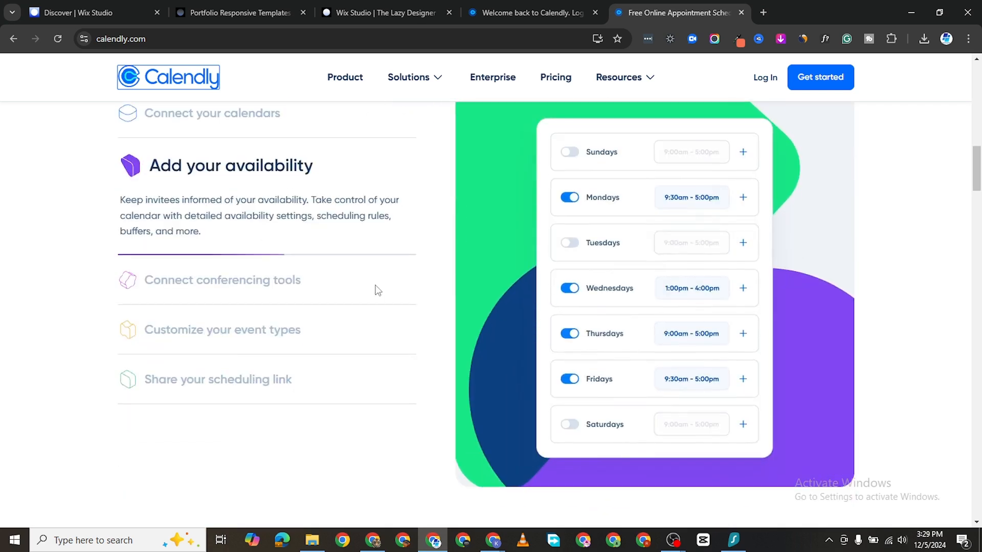
scroll(351, 320, down, 4)
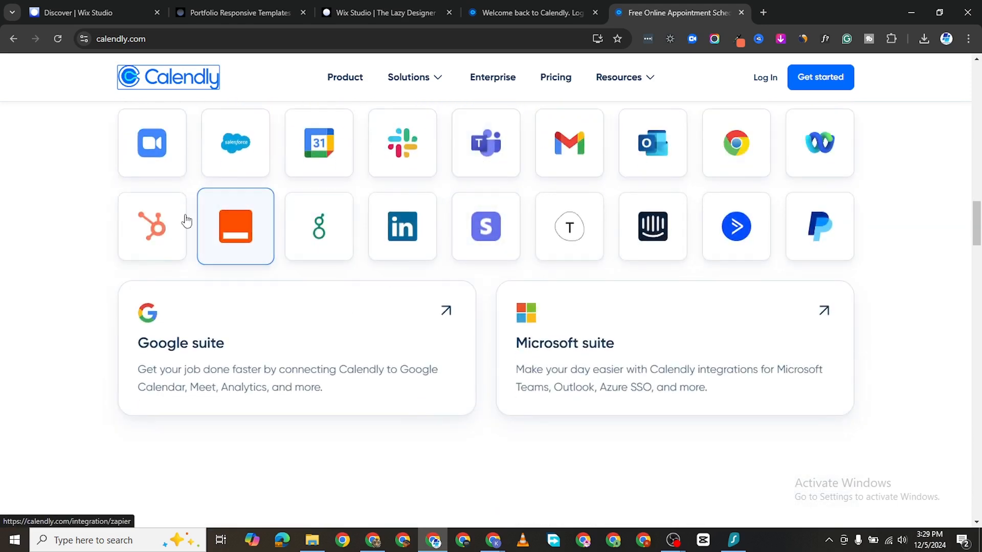
scroll(292, 286, up, 2)
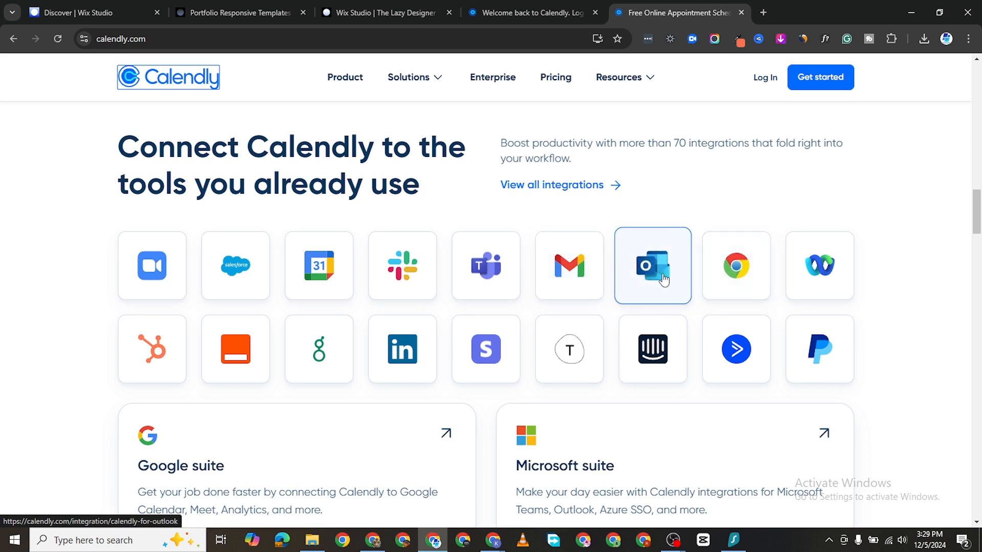
scroll(660, 273, down, 1)
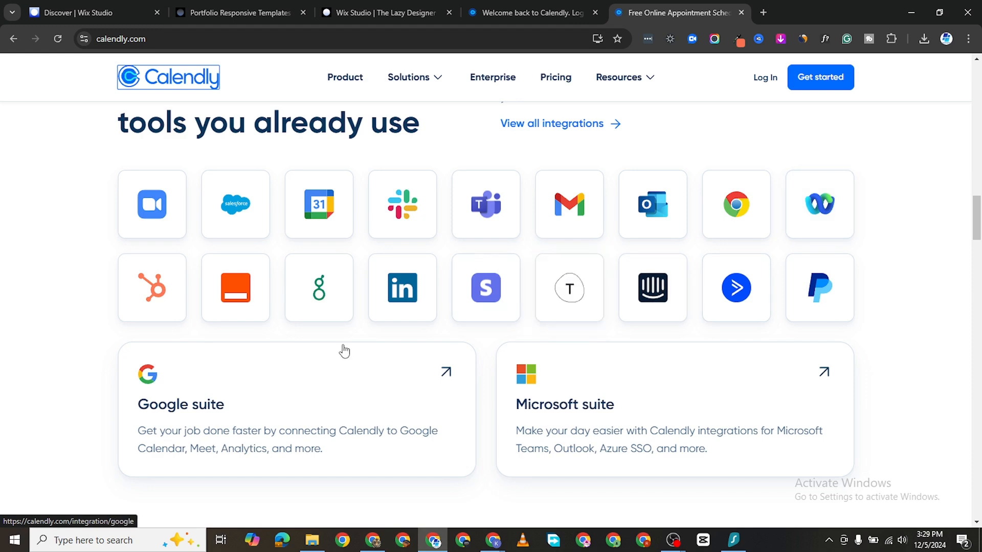
Review the scheduling features, the pricing plans and the customer stories on the rest of the homepage.
scroll(313, 324, down, 6)
scroll(317, 325, down, 11)
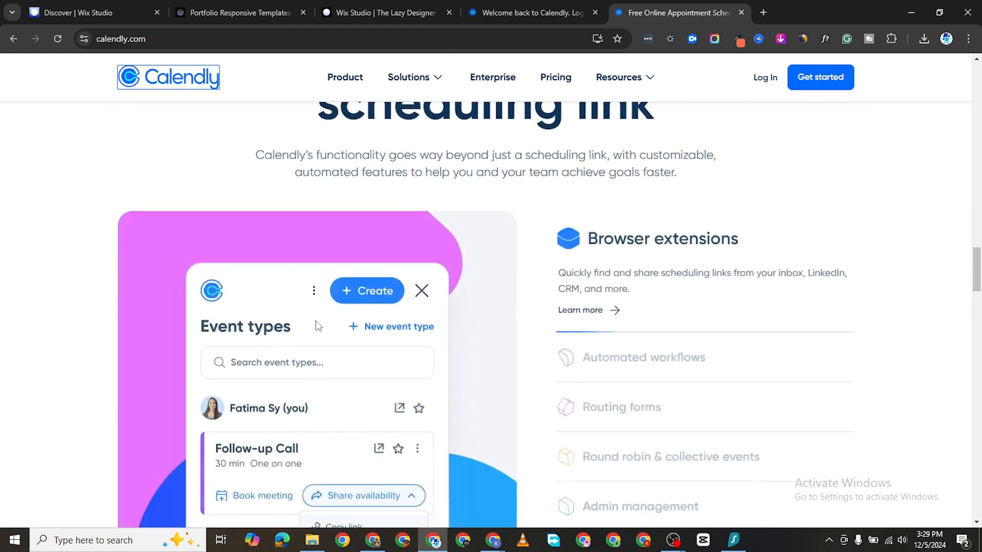
scroll(490, 328, down, 3)
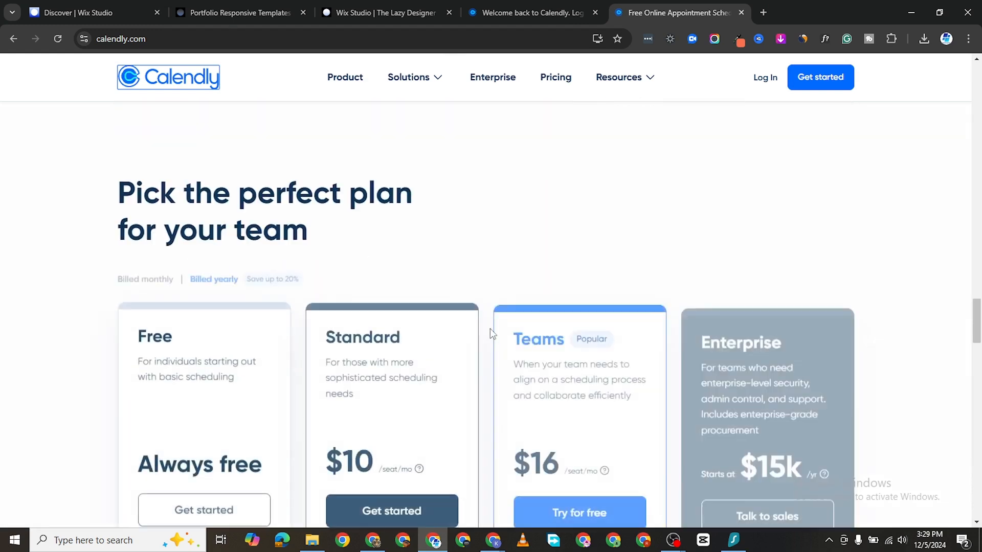
scroll(527, 286, down, 1)
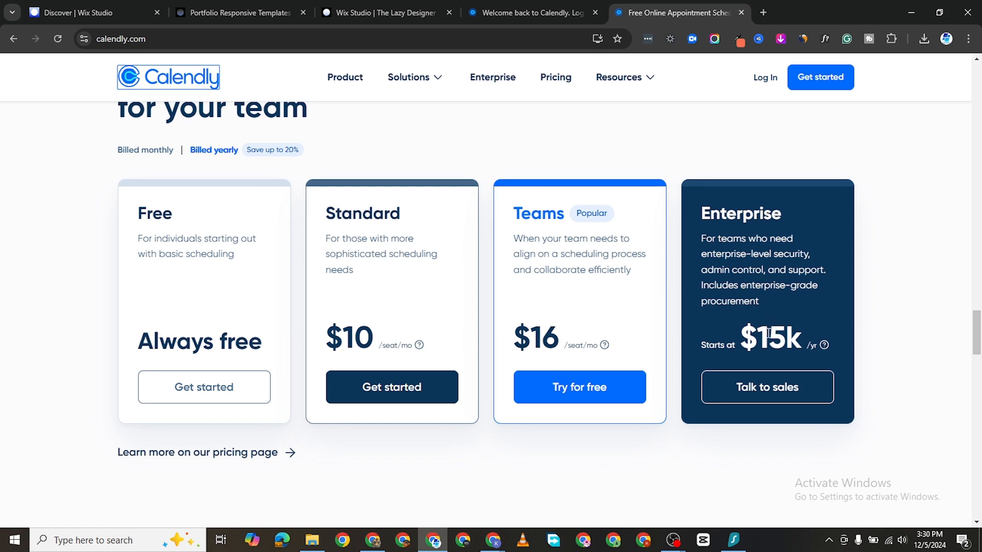
scroll(274, 379, down, 10)
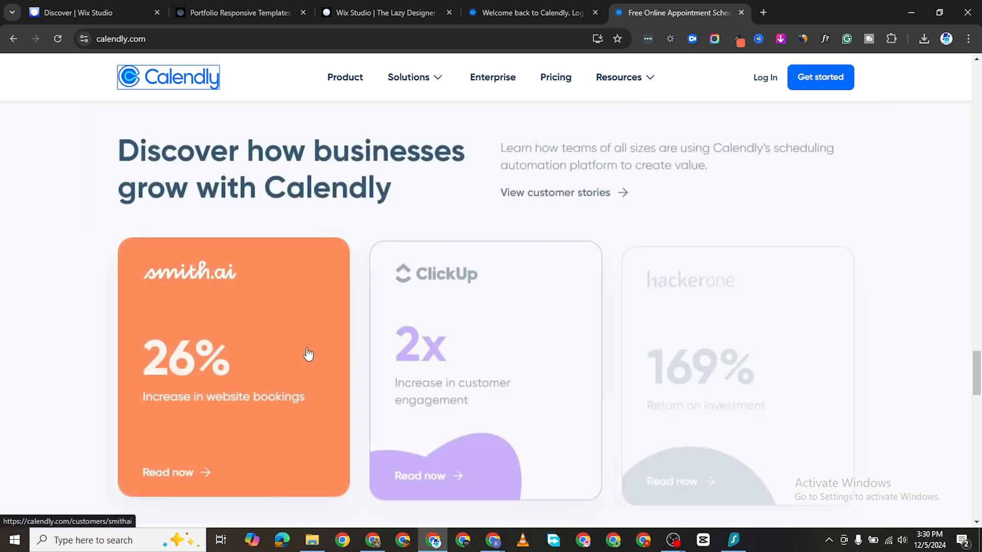
scroll(583, 321, down, 2)
scroll(875, 263, up, 5)
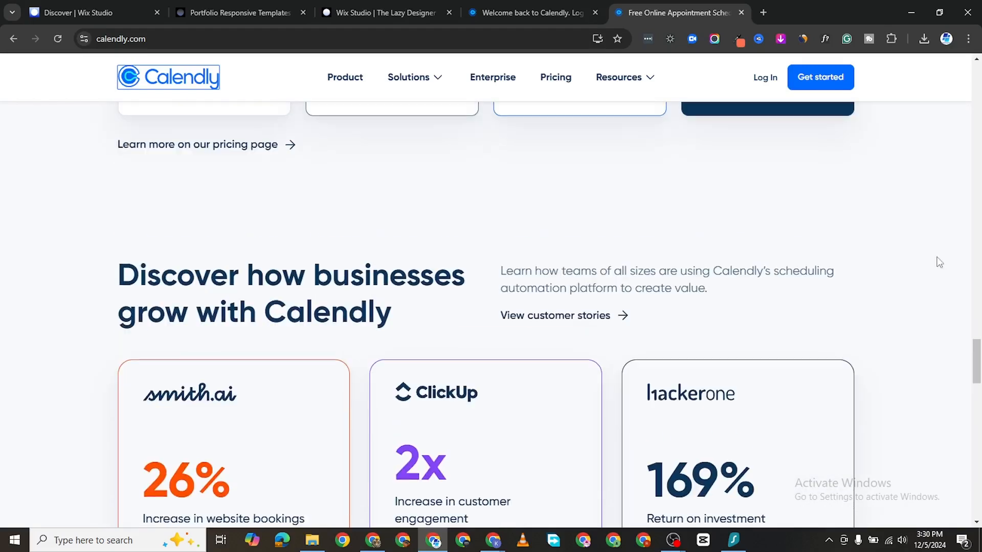
scroll(882, 261, up, 10)
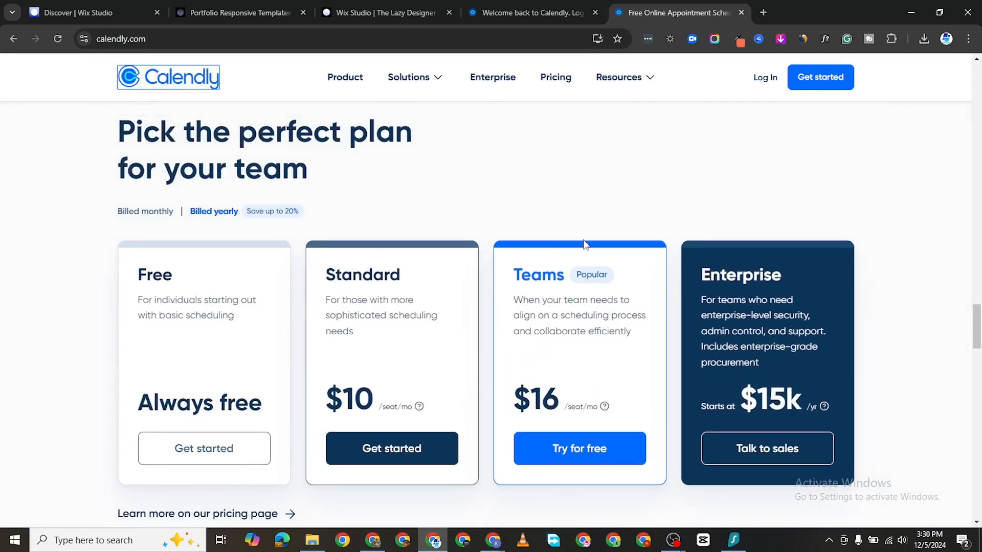
Open the sign-up page for a free Calendly account.
click(807, 80)
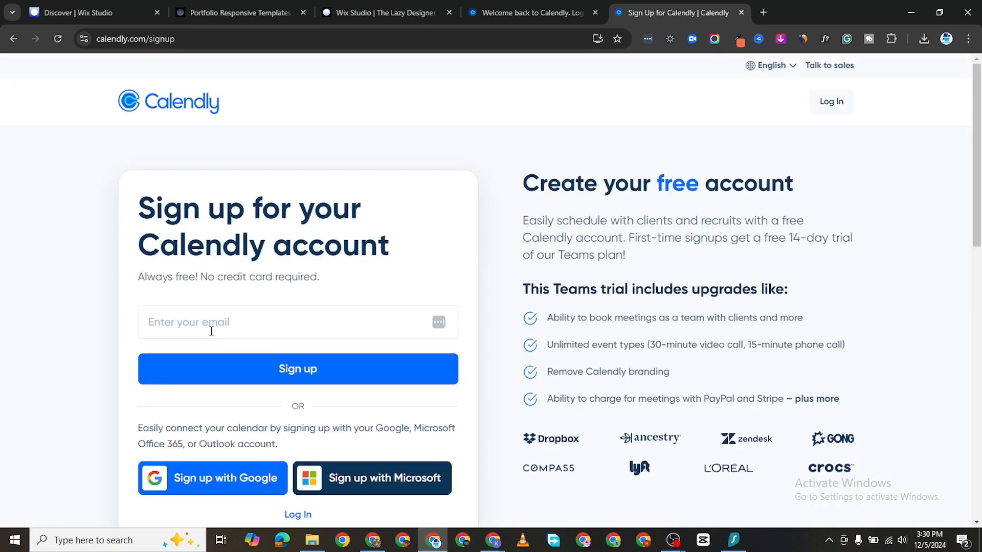
scroll(213, 328, down, 2)
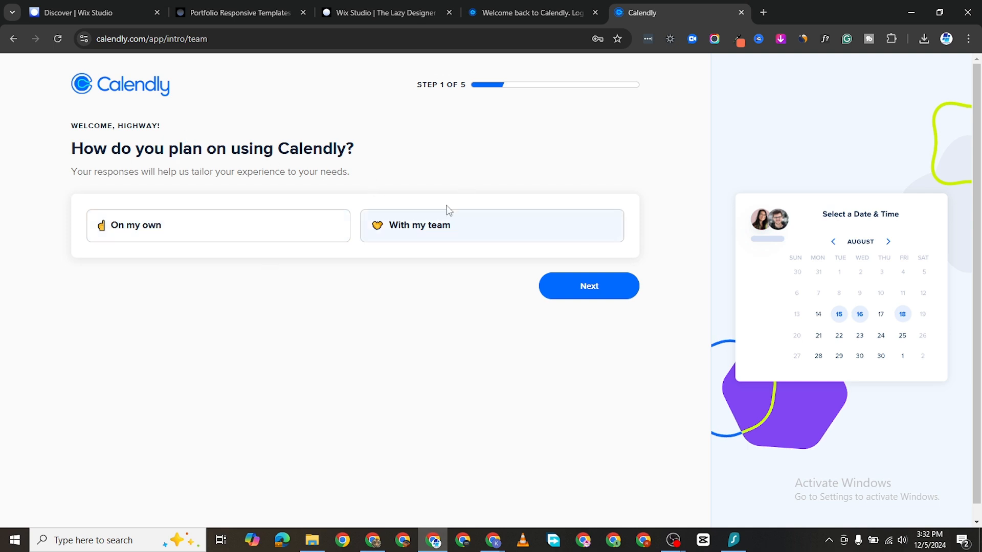
Answer the onboarding questions with On my own and the Finance role, and connect Google Calendar for checking existing events.
click(248, 224)
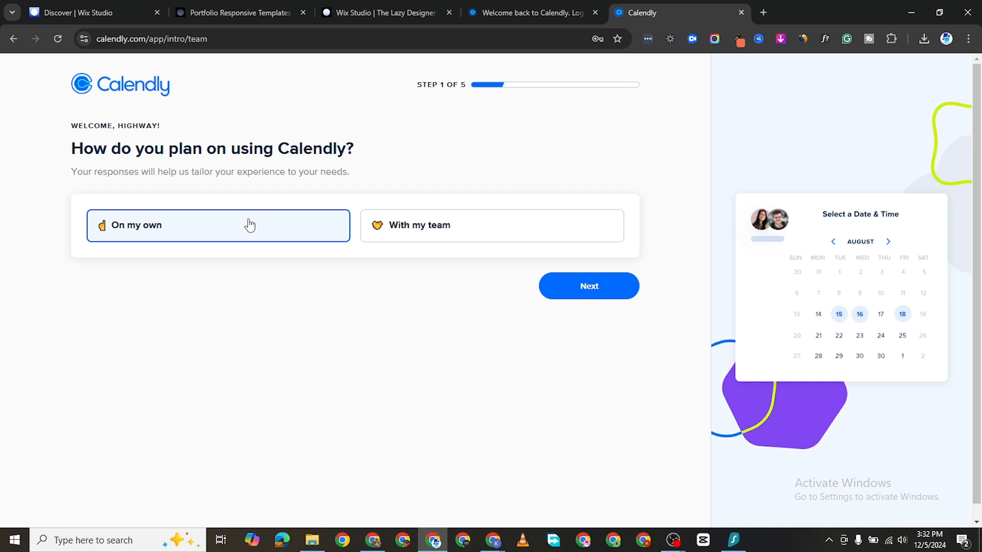
click(576, 287)
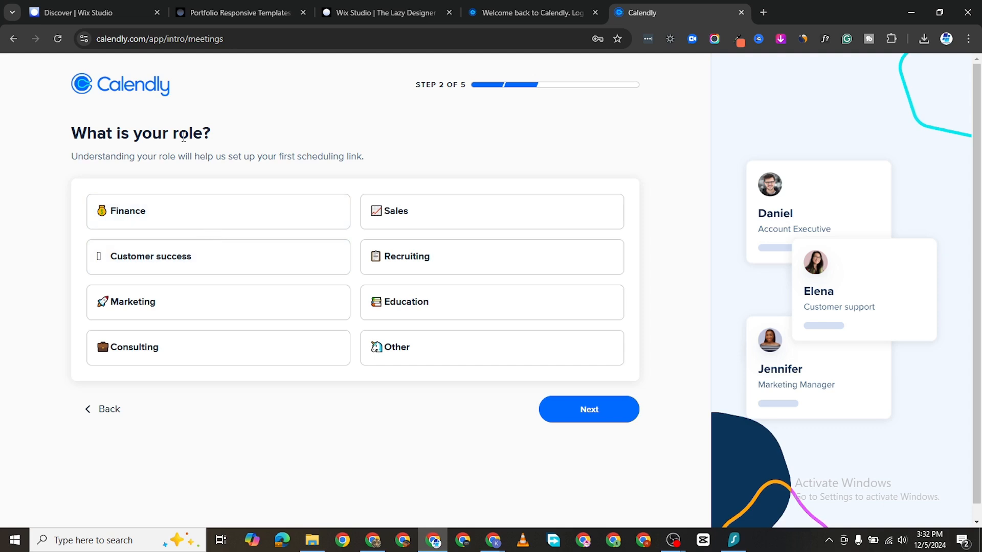
click(225, 226)
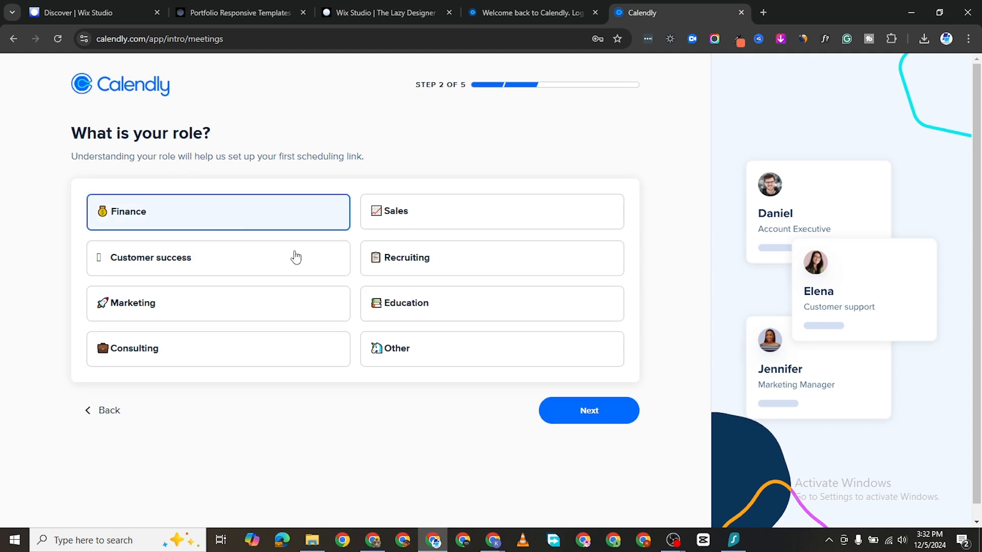
click(562, 409)
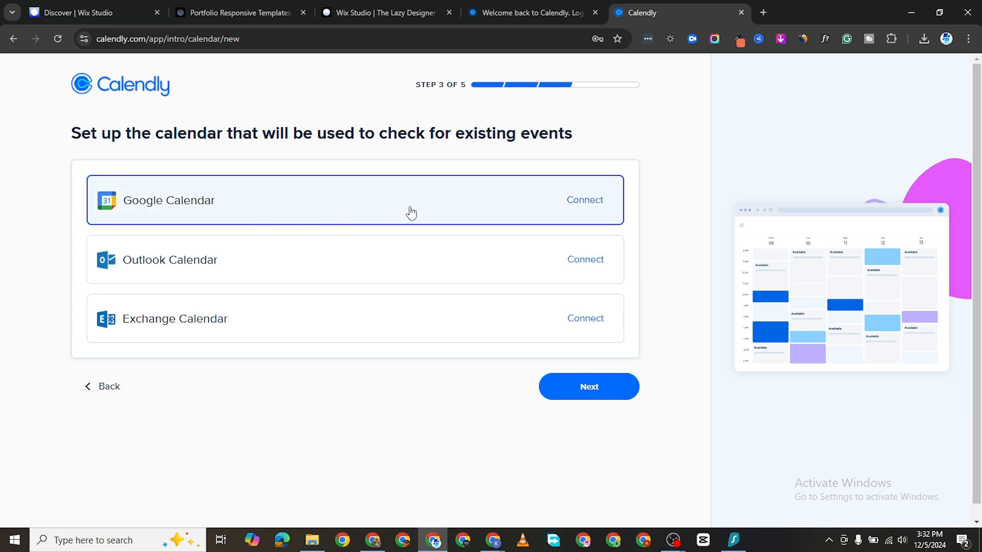
click(583, 201)
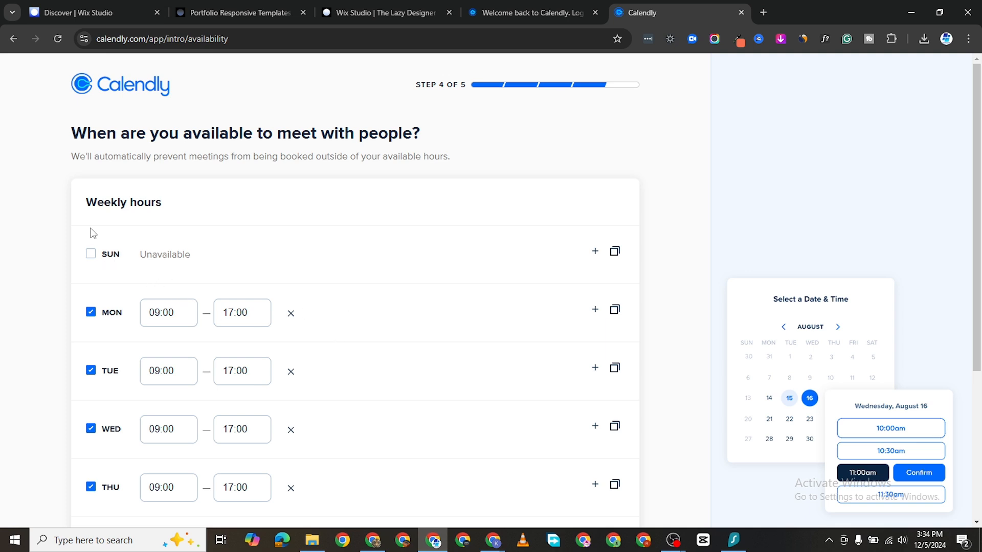
Set Monday's available hours to 08:00–16:00 in the weekly hours.
scroll(294, 326, down, 5)
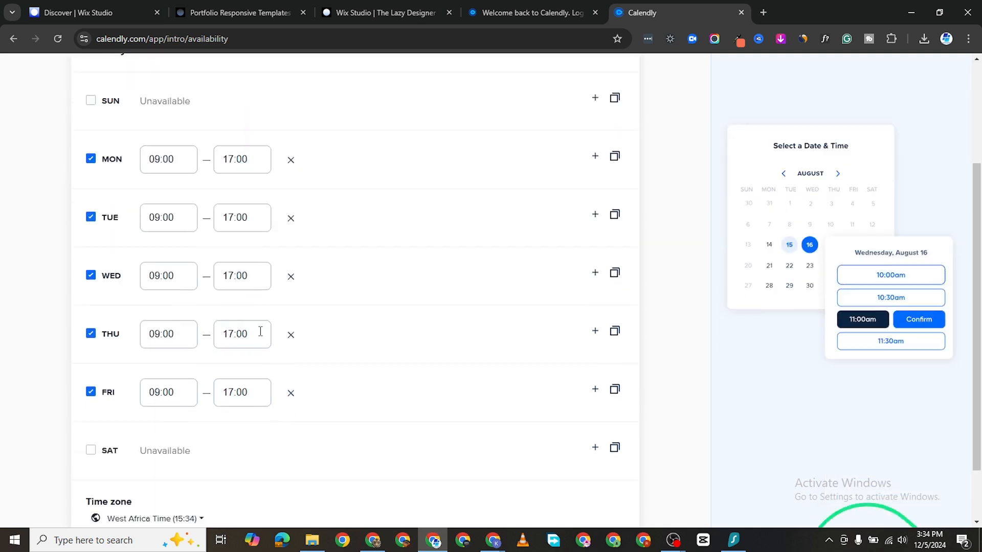
scroll(225, 299, up, 4)
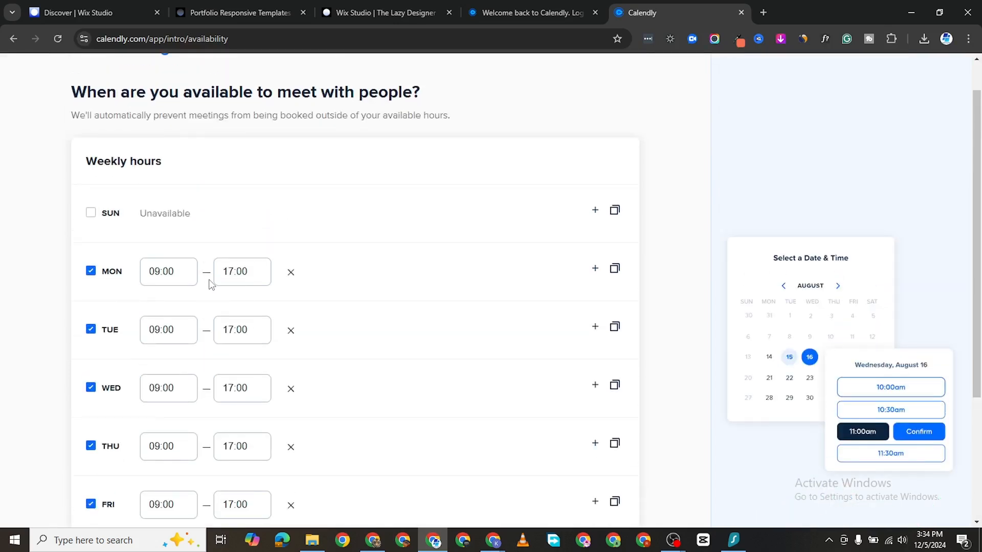
click(160, 277)
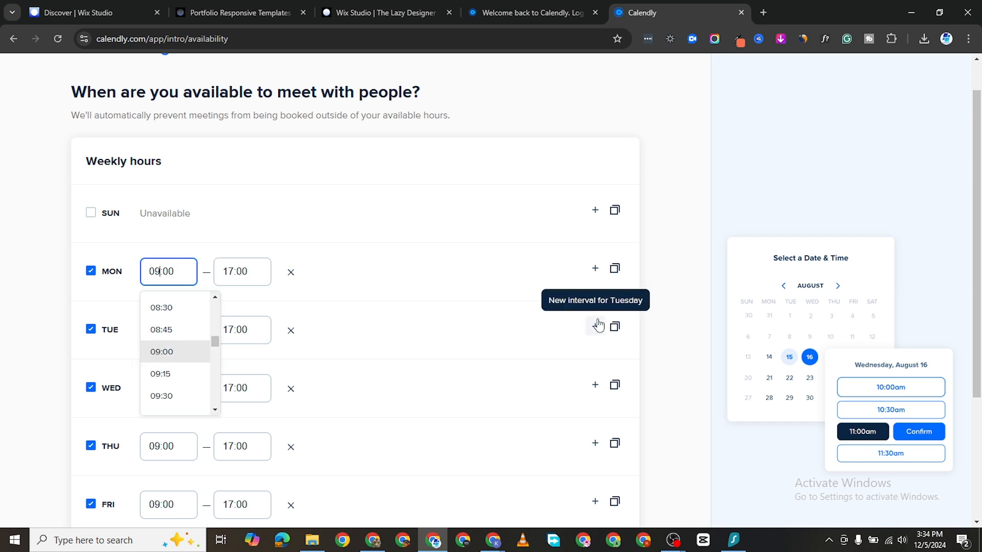
scroll(189, 368, down, 1)
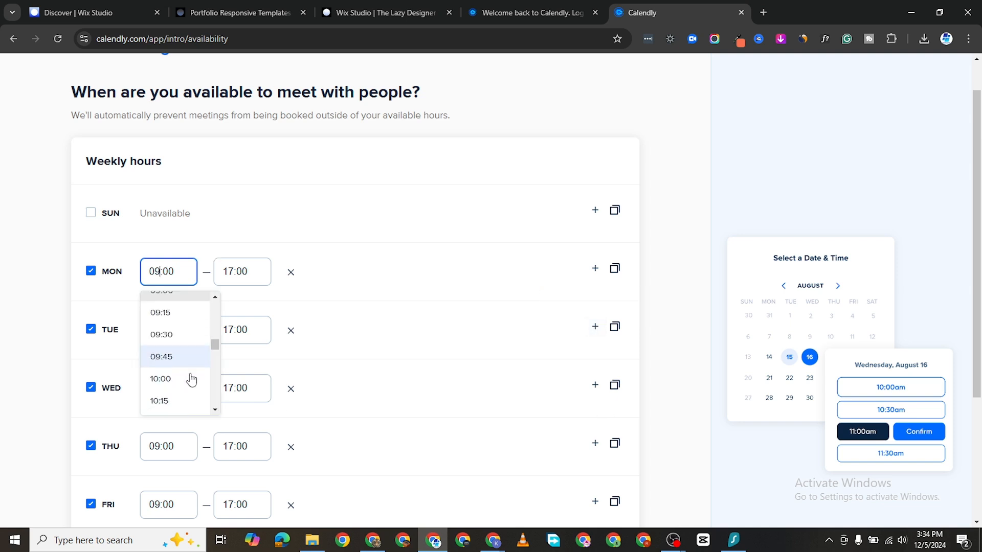
scroll(192, 374, up, 2)
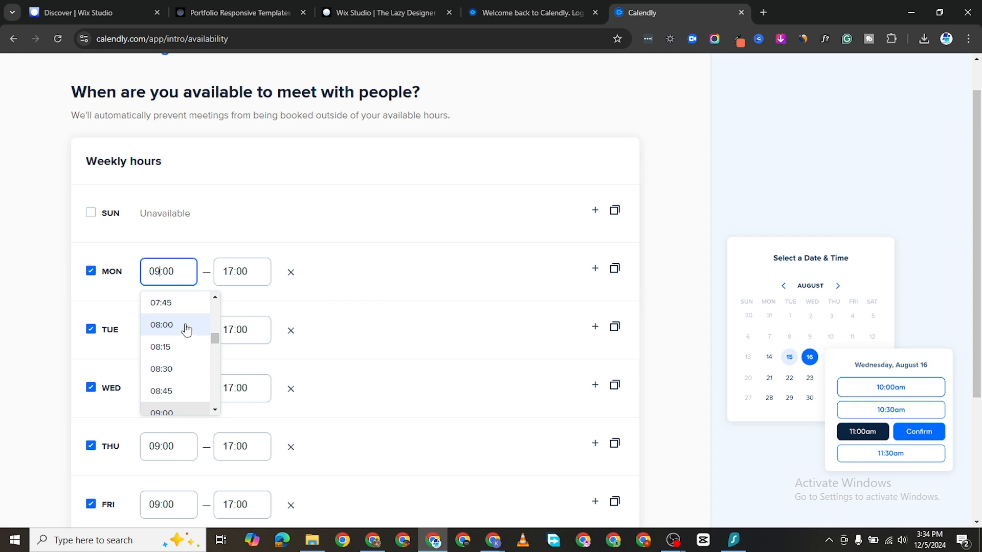
click(186, 325)
click(235, 270)
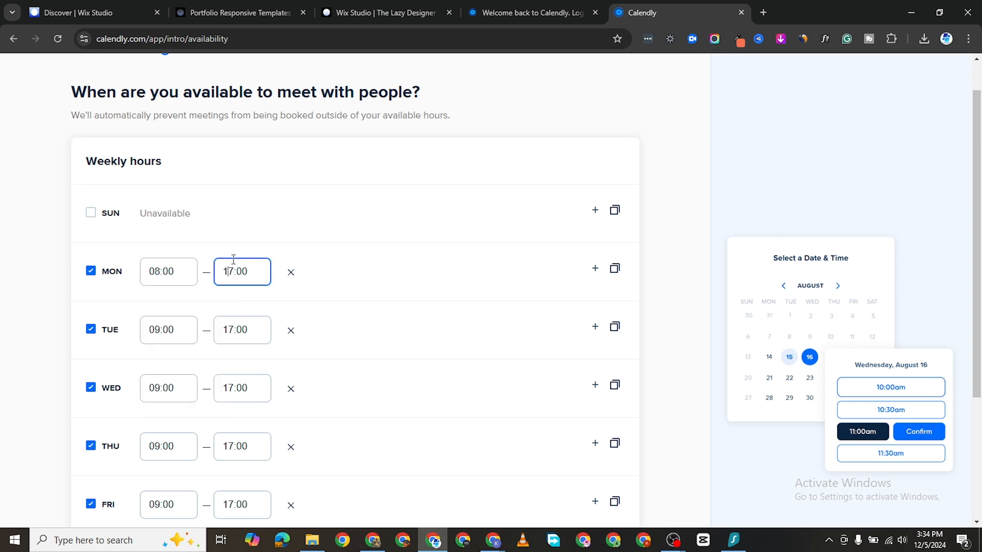
key(BackSpace)
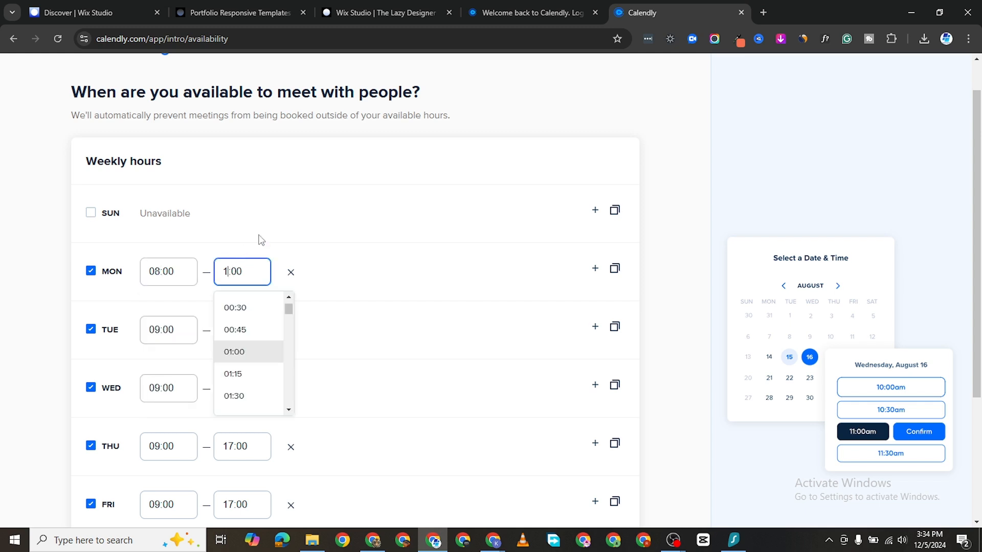
text(6)
click(242, 343)
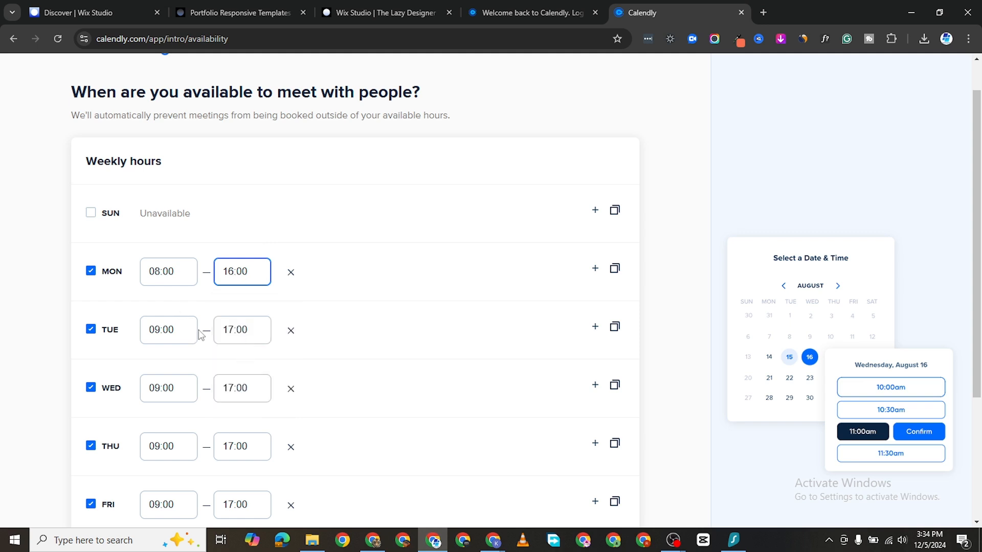
scroll(228, 292, down, 3)
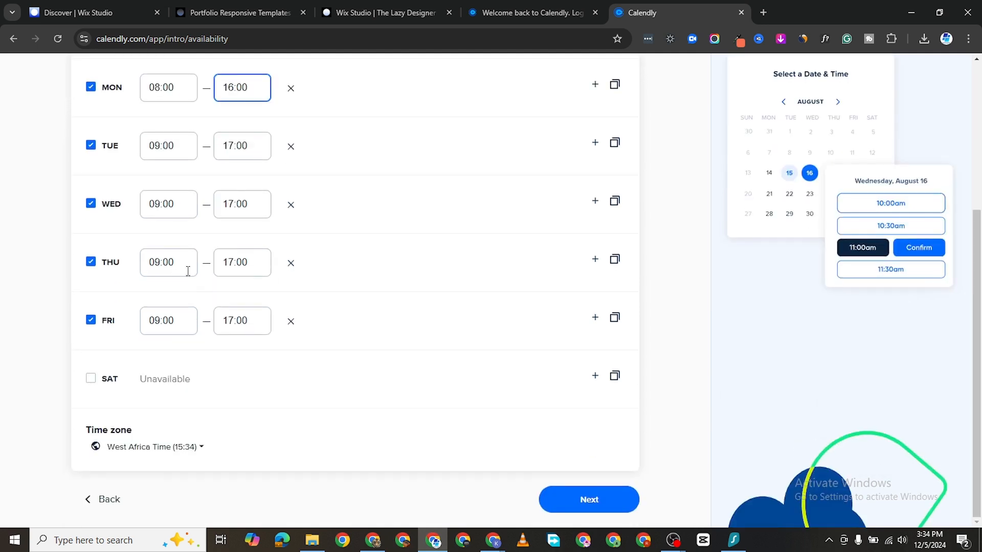
click(90, 378)
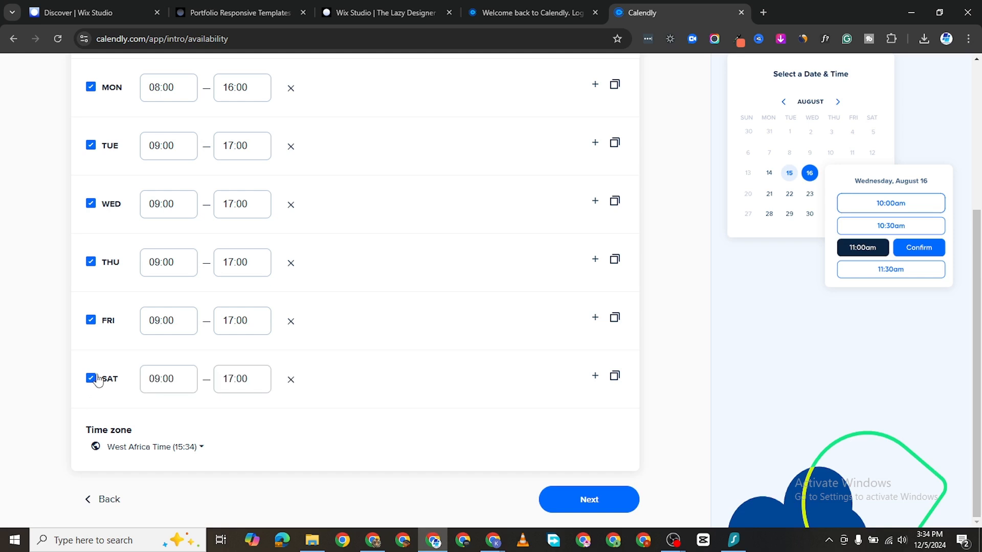
click(90, 378)
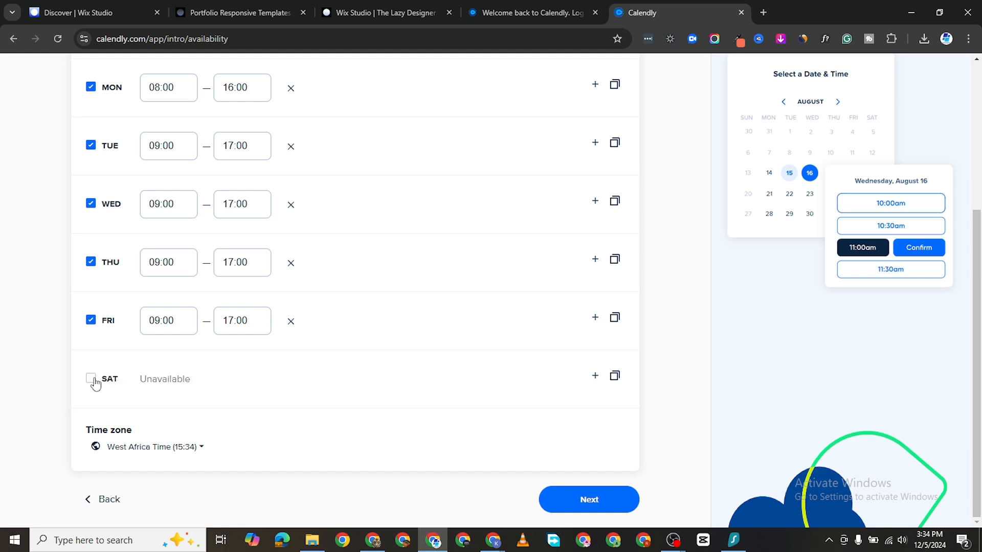
Accept the weekly availability, finish onboarding with Google Meet as the meeting location, and dismiss the error banner.
click(590, 500)
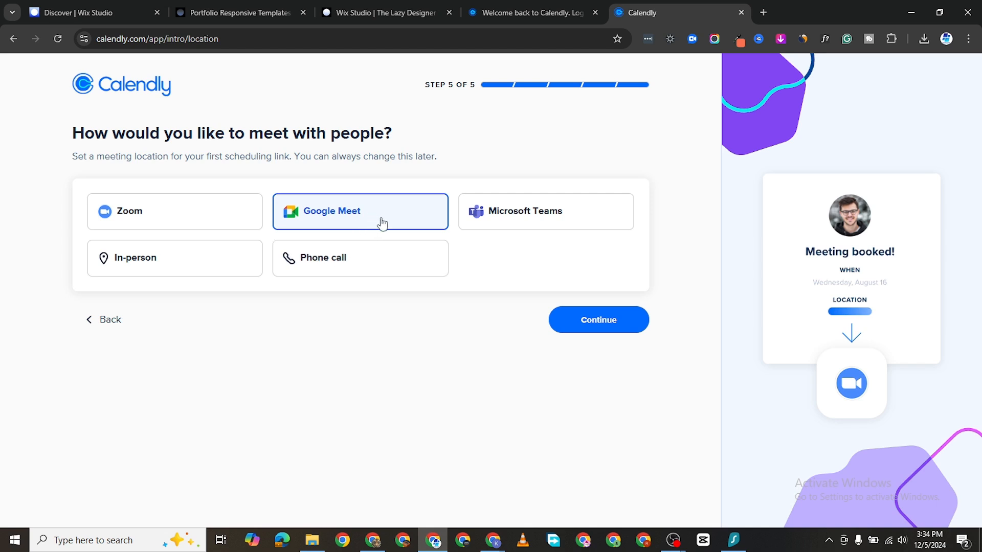
click(589, 321)
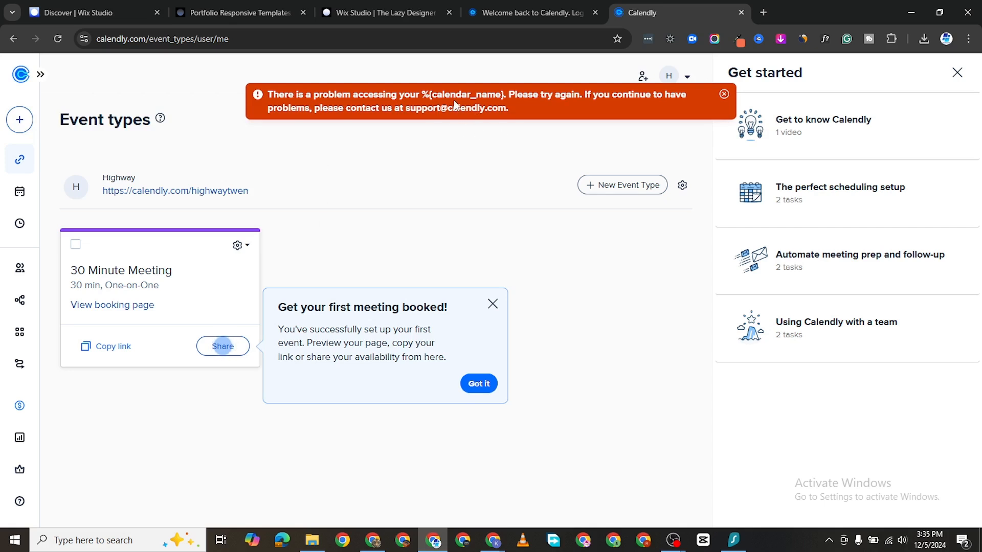
click(724, 94)
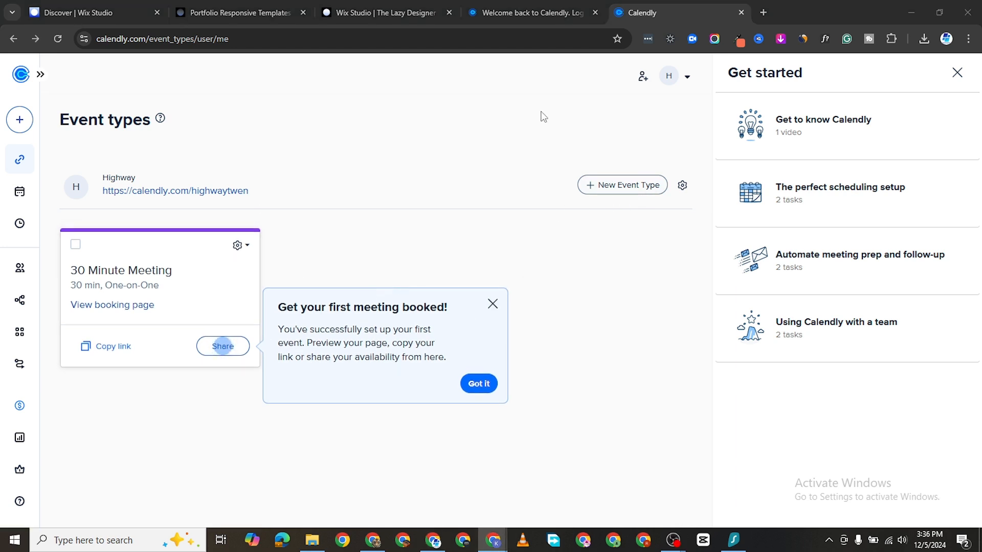
Start a new one-on-one event type with yourself, Highway (me), as the host.
click(636, 187)
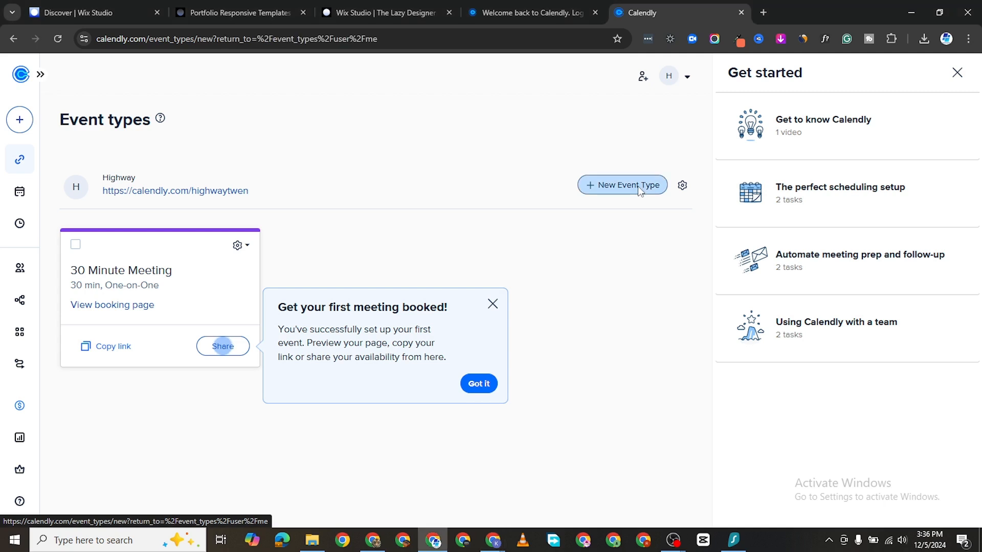
scroll(281, 277, down, 3)
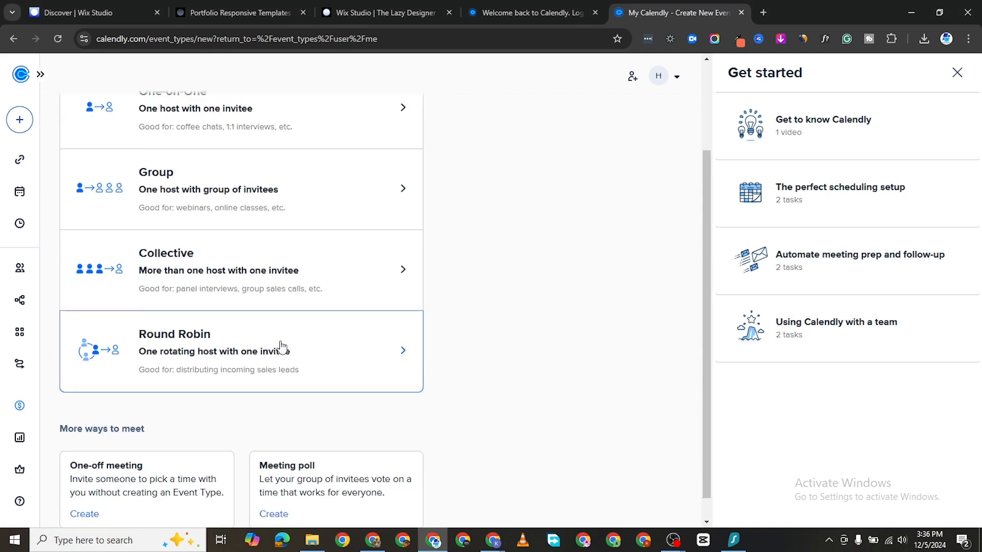
scroll(281, 339, up, 3)
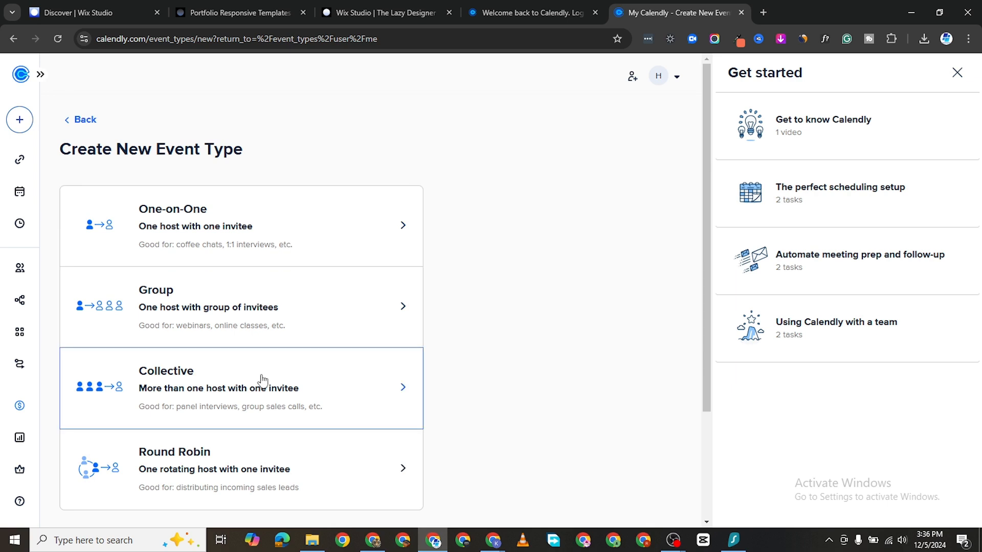
scroll(269, 388, down, 1)
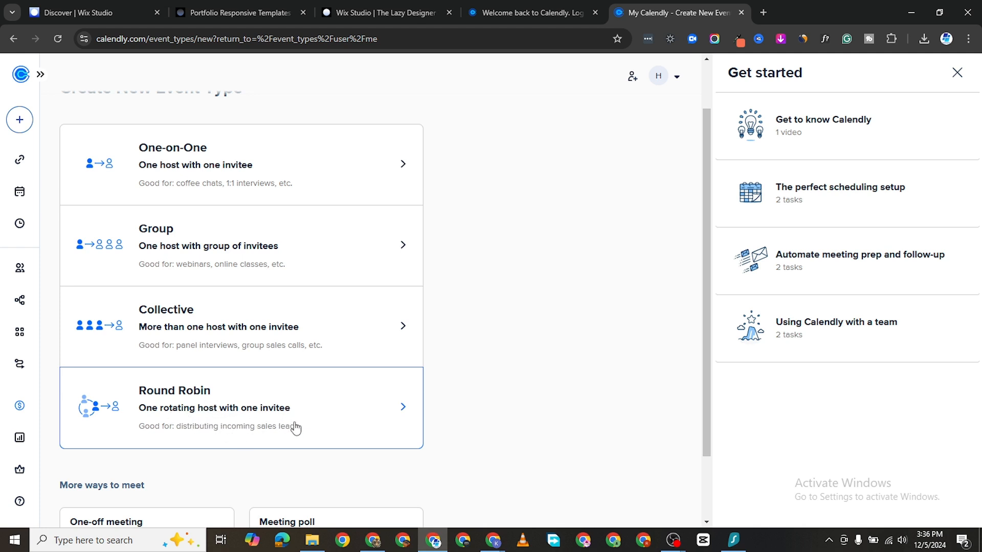
click(380, 164)
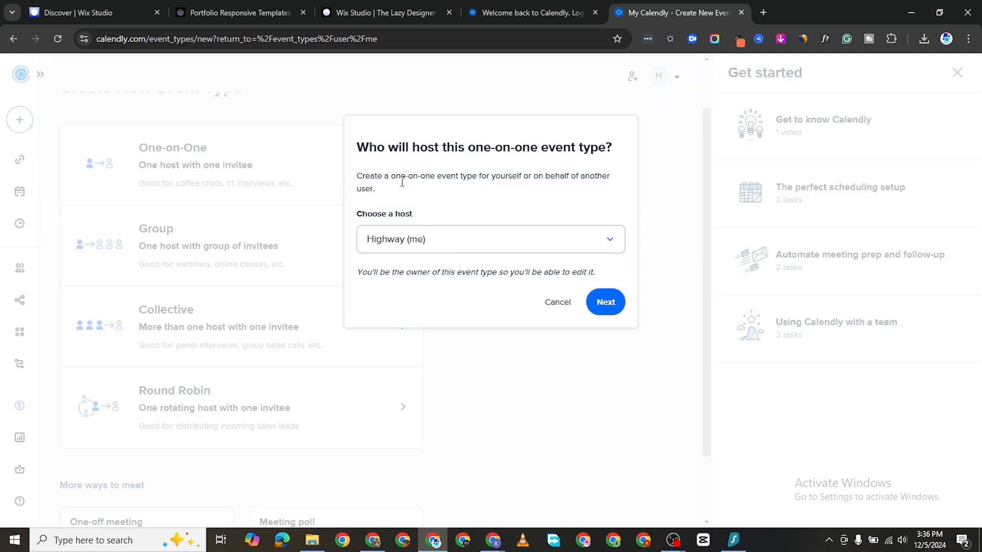
click(451, 237)
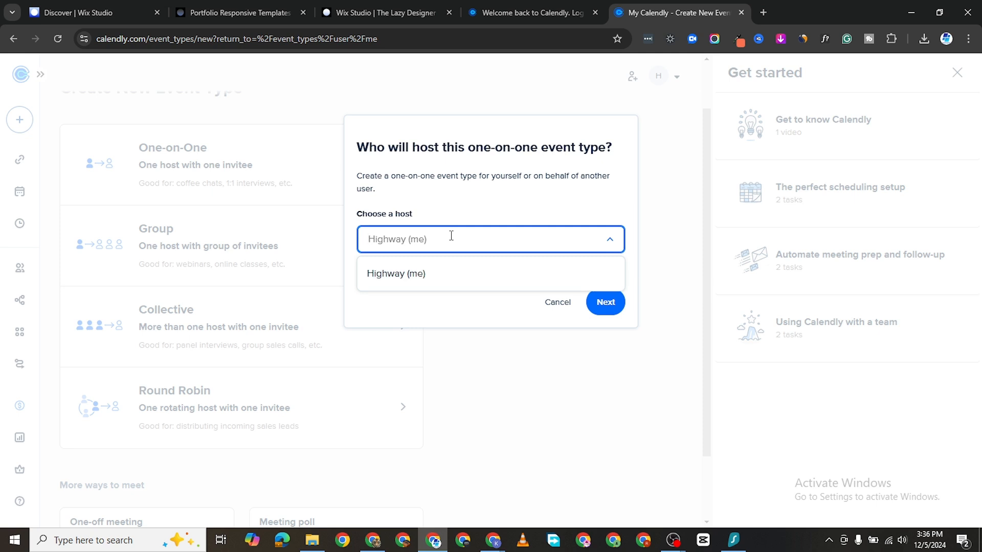
click(438, 273)
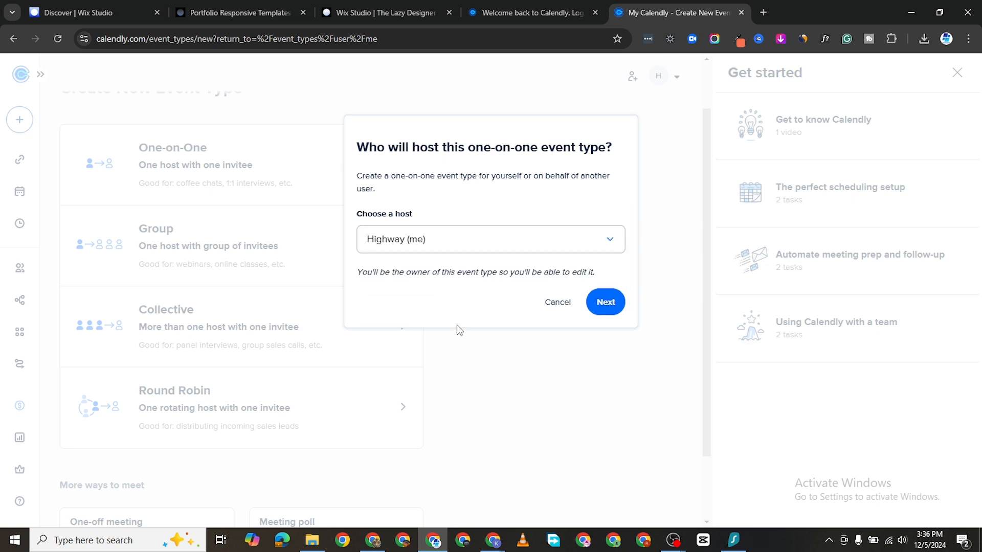
click(606, 303)
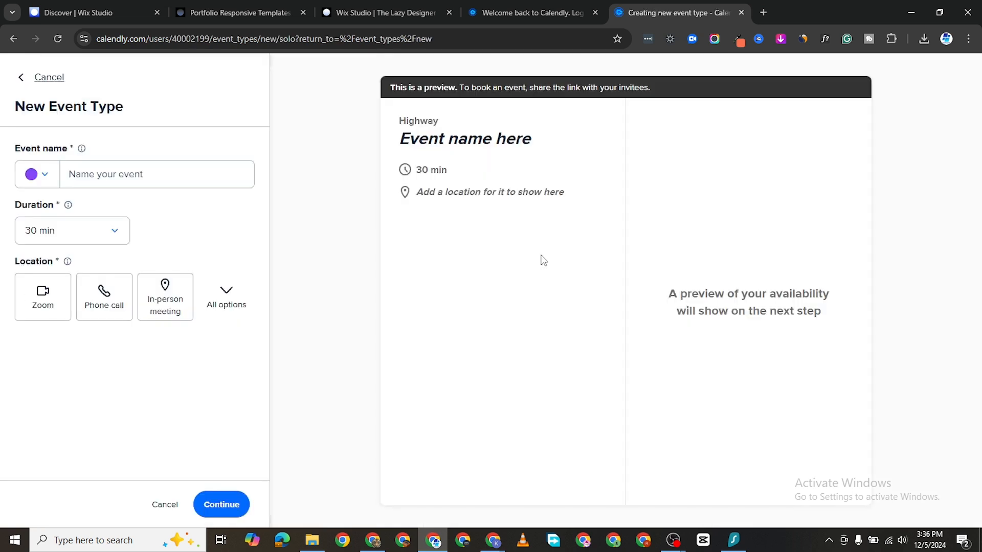
Name the event type Consultation Call and choose a 30 min duration after checking the custom duration option.
click(152, 180)
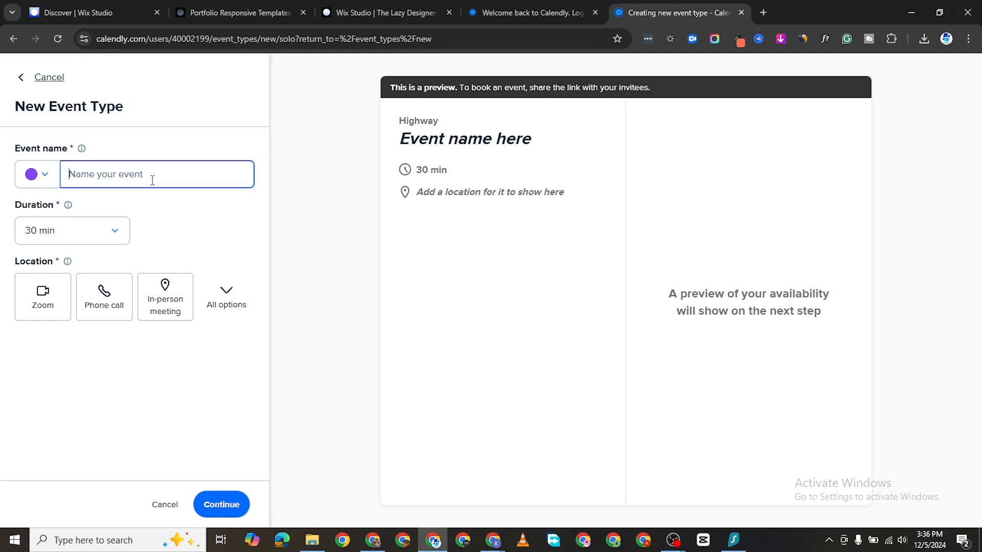
text(Consultation Call)
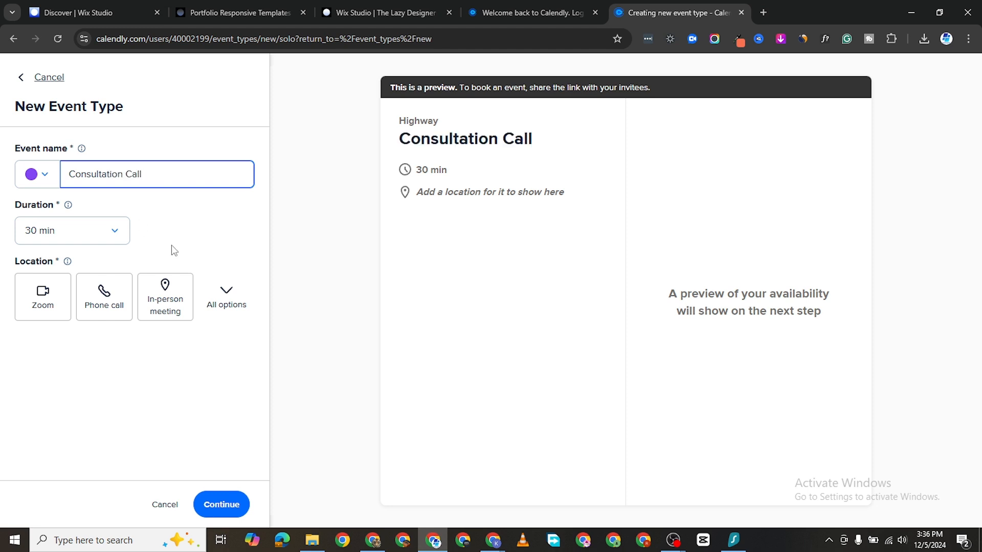
click(107, 238)
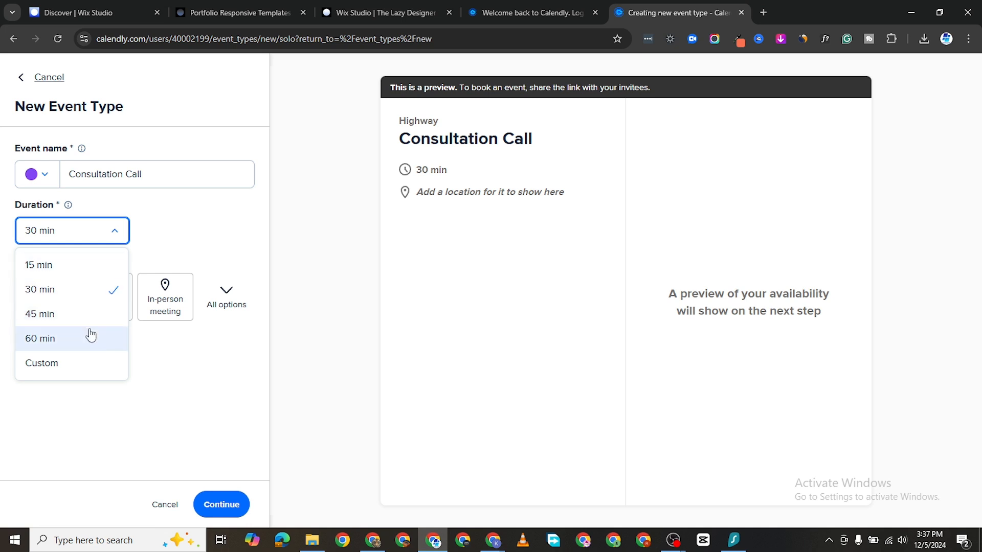
click(79, 364)
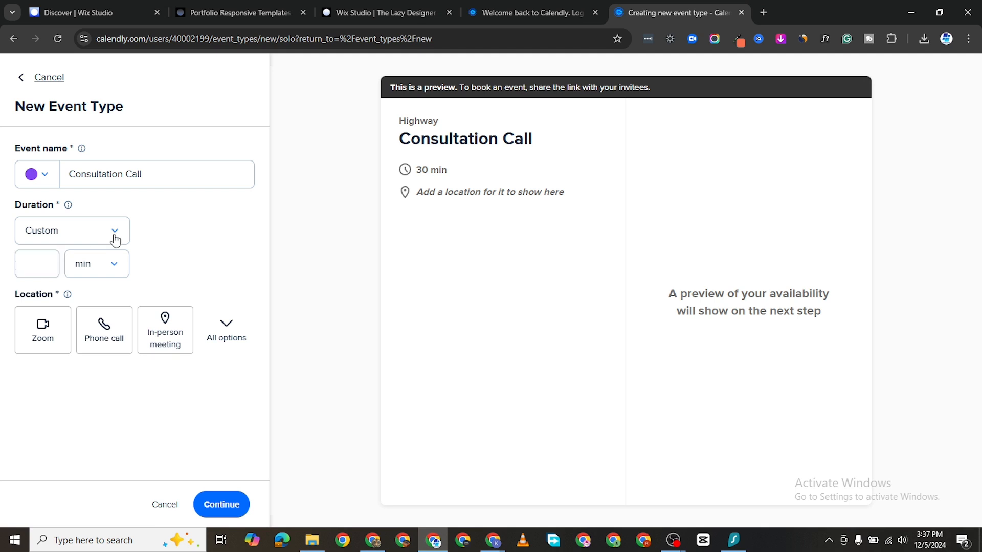
click(86, 239)
click(91, 295)
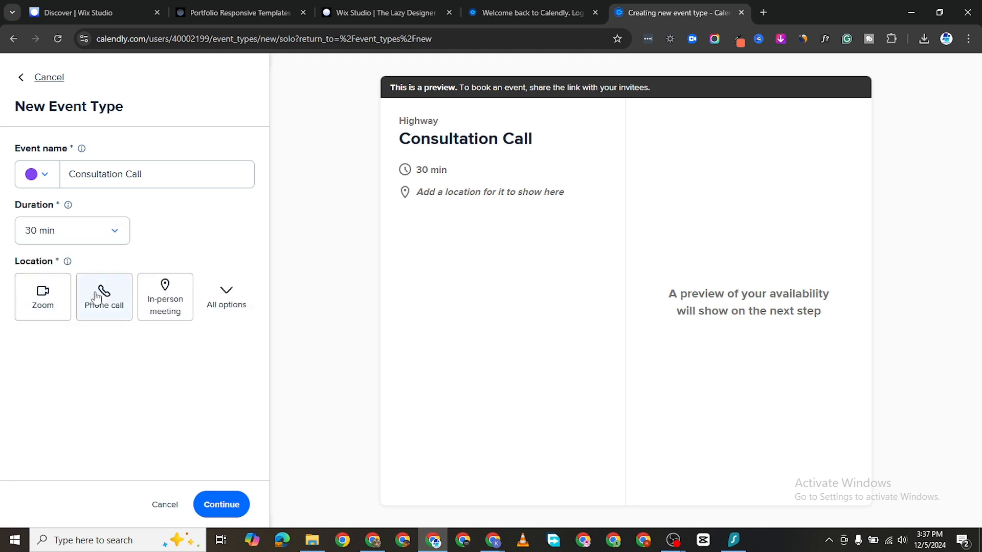
Choose Google Meet as the event's location and continue to create the event type.
click(226, 300)
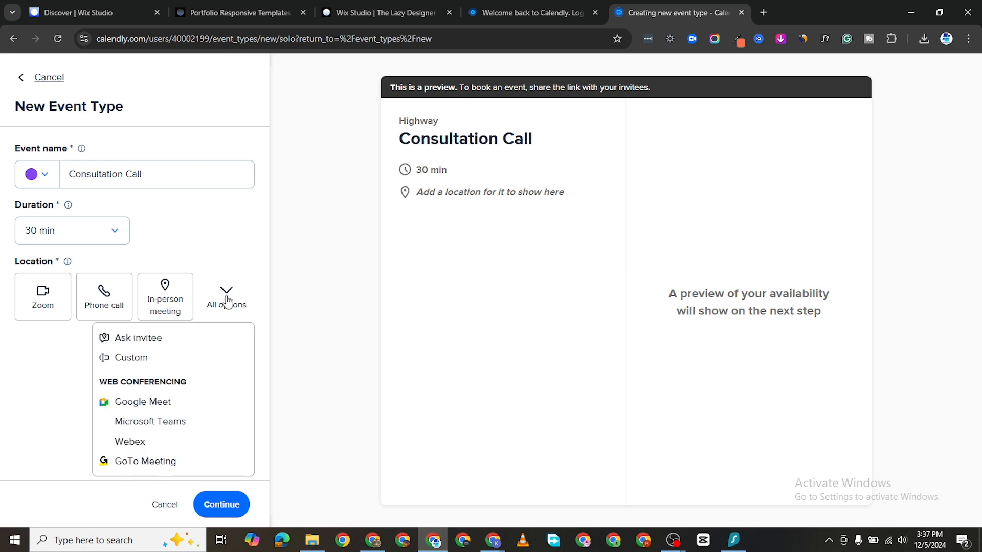
click(172, 406)
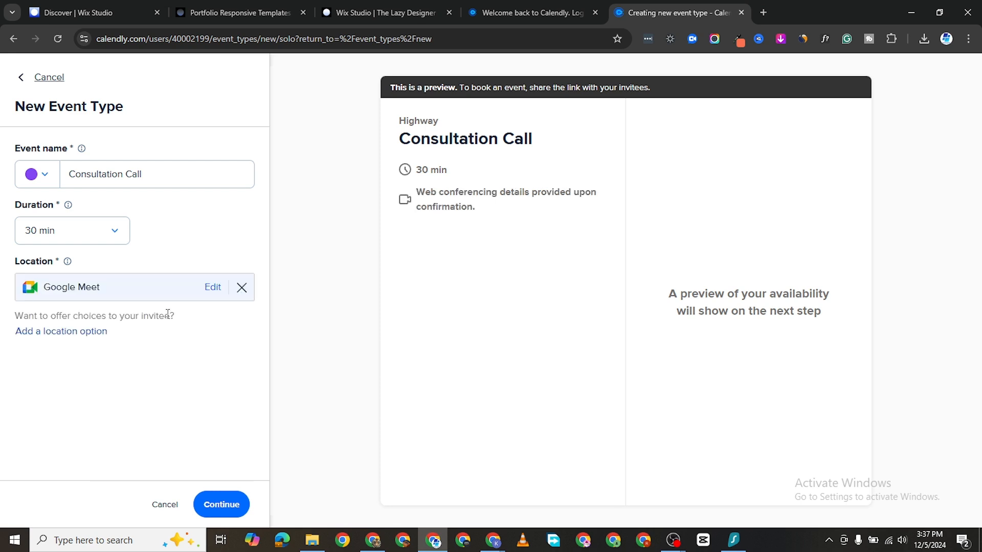
click(220, 505)
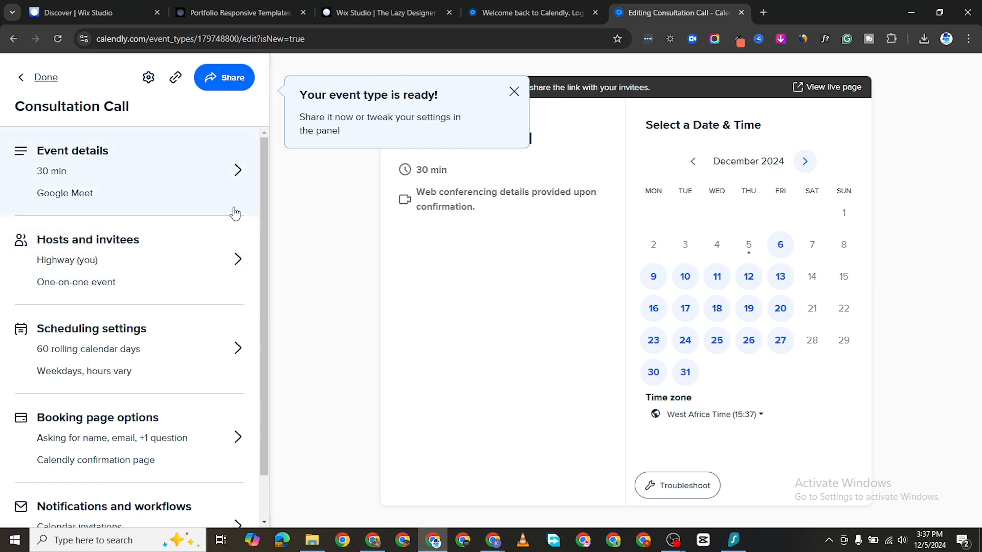
Dismiss the event-ready tip, toggle the permission for invitees to add guests, and save the hosts and invitees settings.
scroll(259, 206, down, 2)
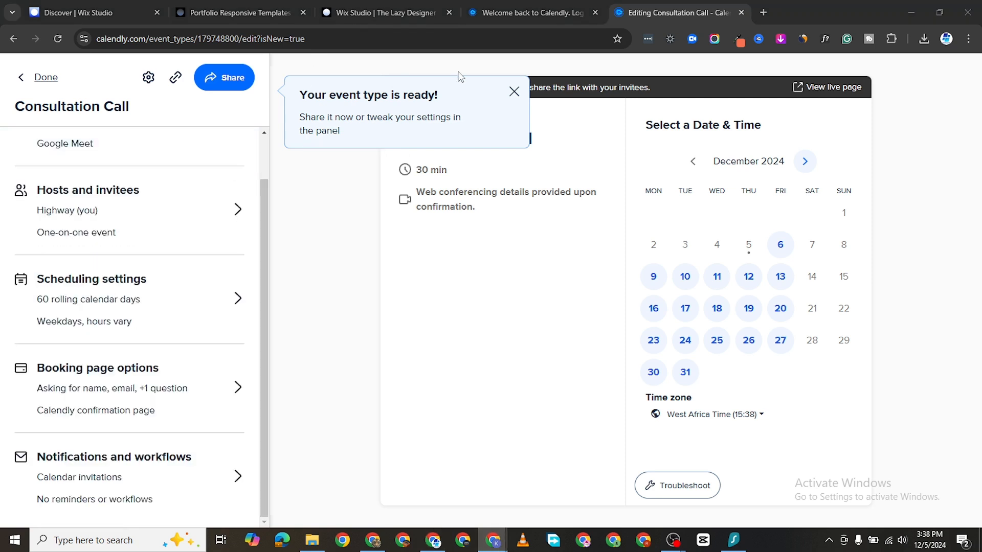
click(514, 93)
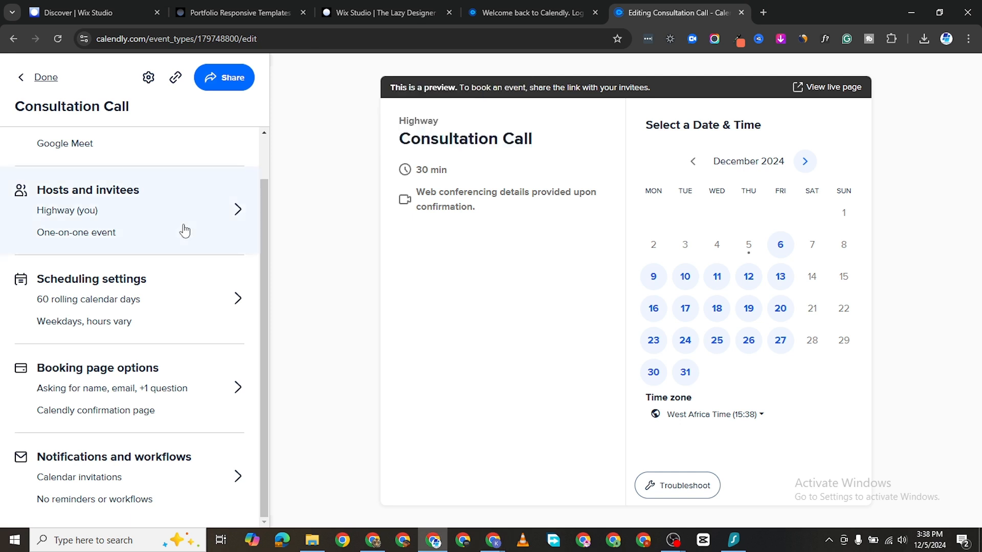
click(213, 221)
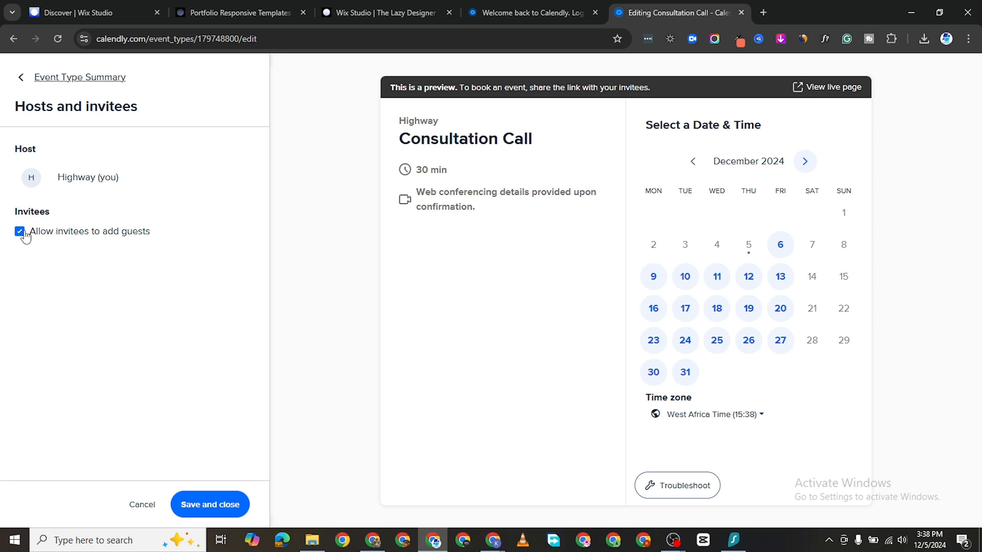
click(20, 233)
click(211, 505)
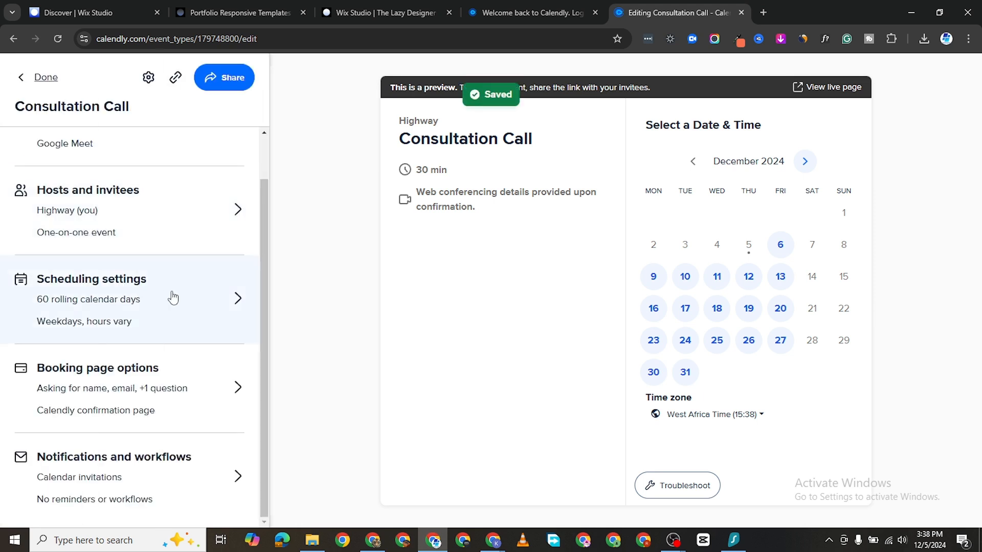
In the event's scheduling settings, set the booking window to 30 calendar days into the future.
click(177, 326)
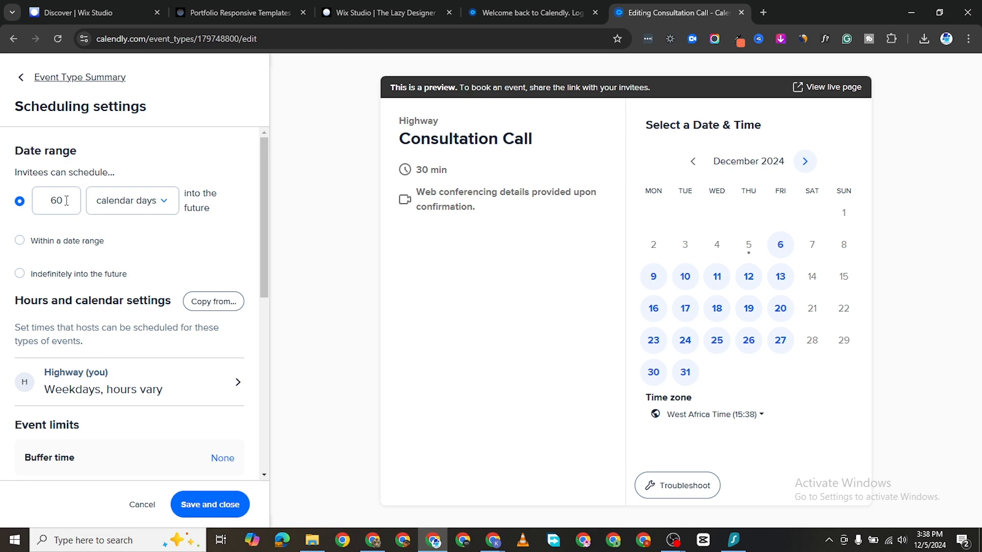
click(161, 202)
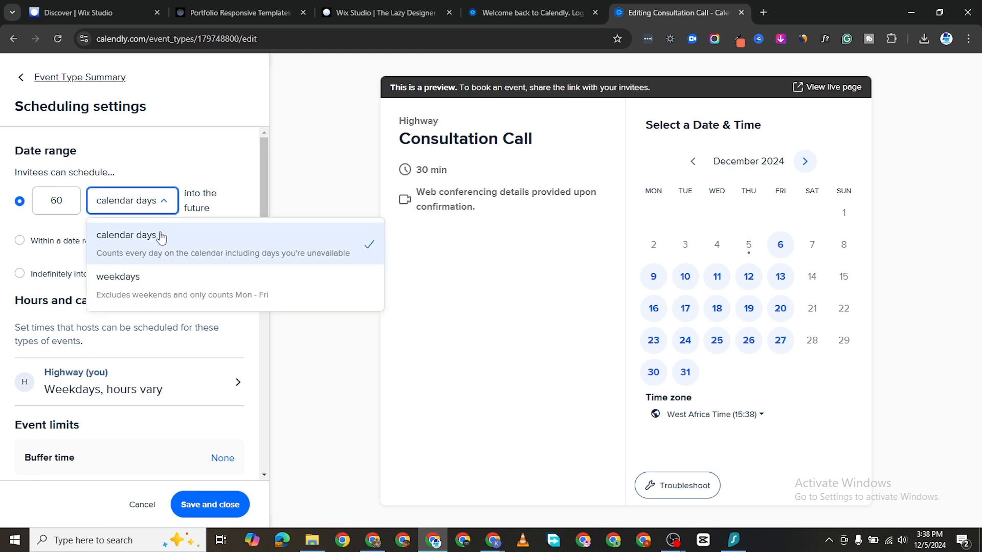
click(64, 192)
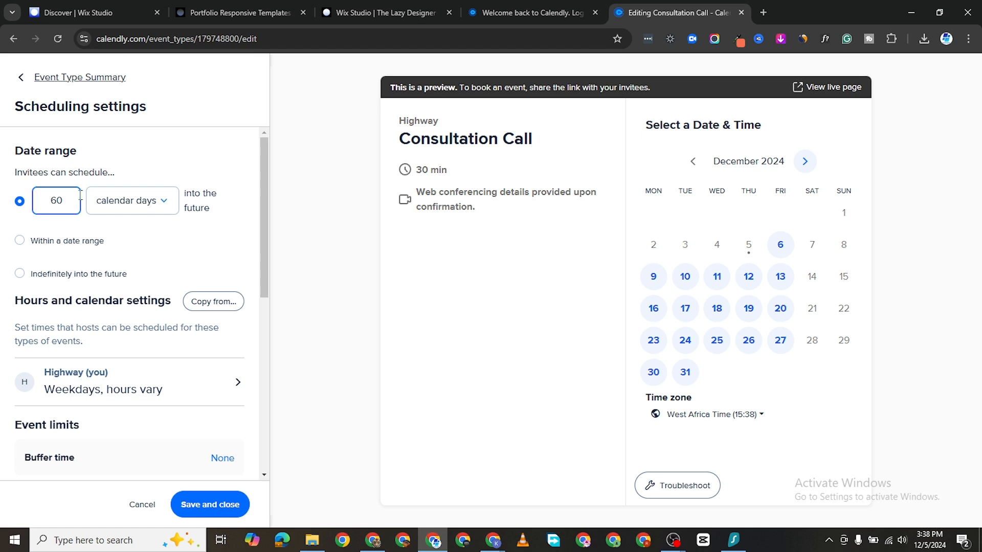
key(BackSpace)
text(3)
Limit scheduling to a fixed date range from 10 Dec to 31 Dec 2024 and apply it.
click(19, 240)
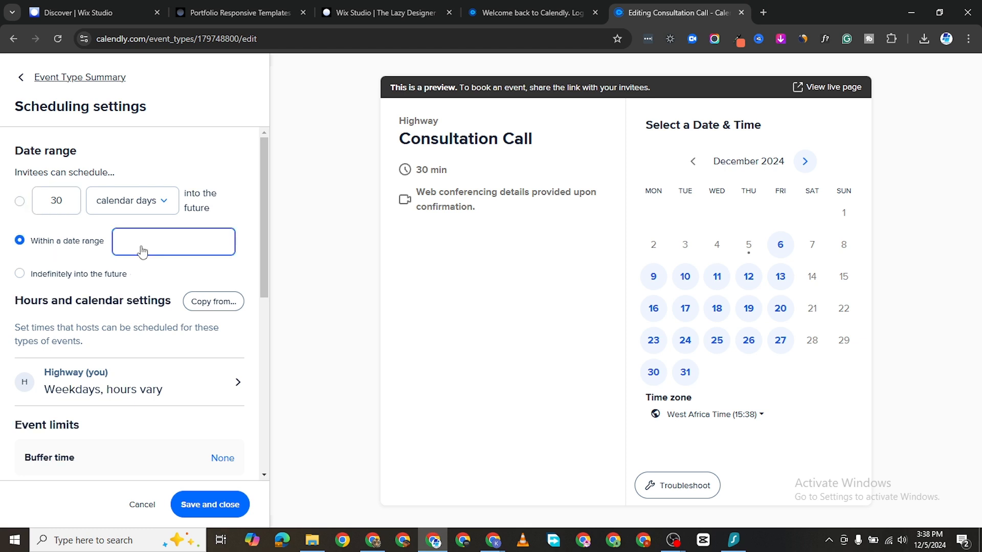
click(143, 248)
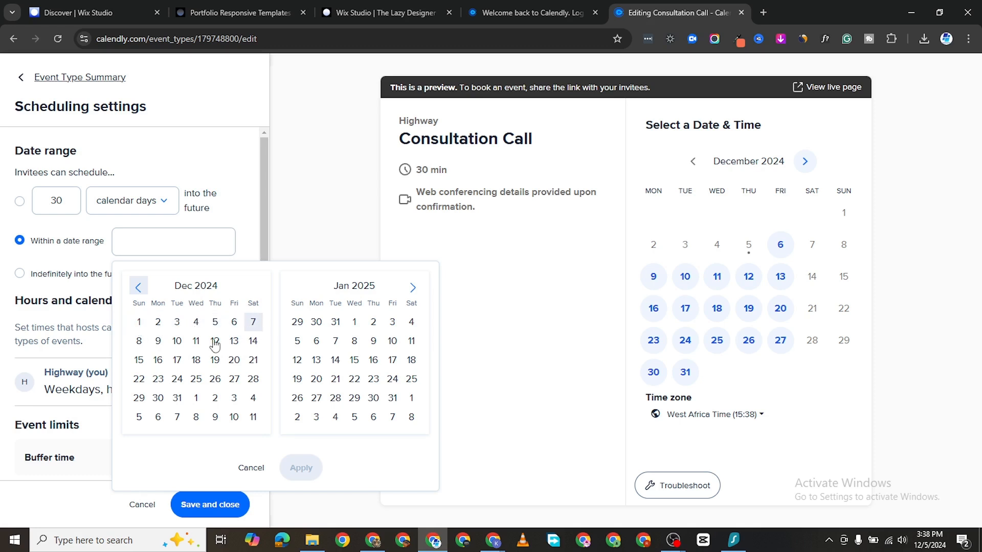
click(177, 341)
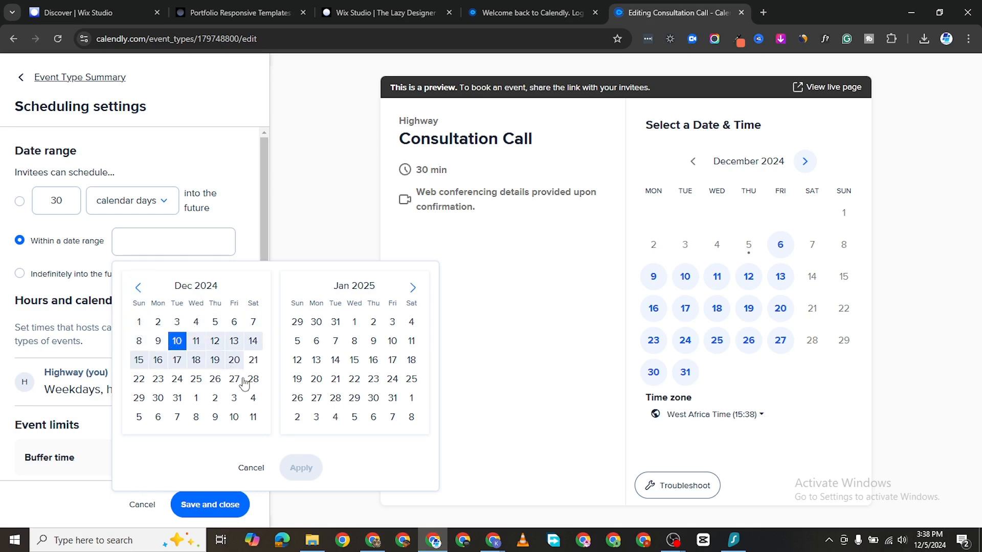
click(177, 398)
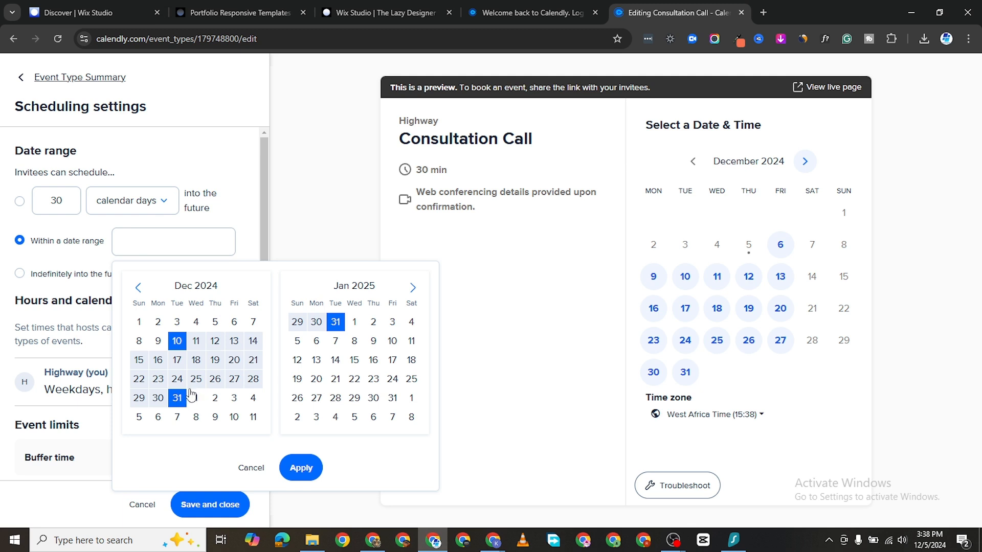
click(300, 468)
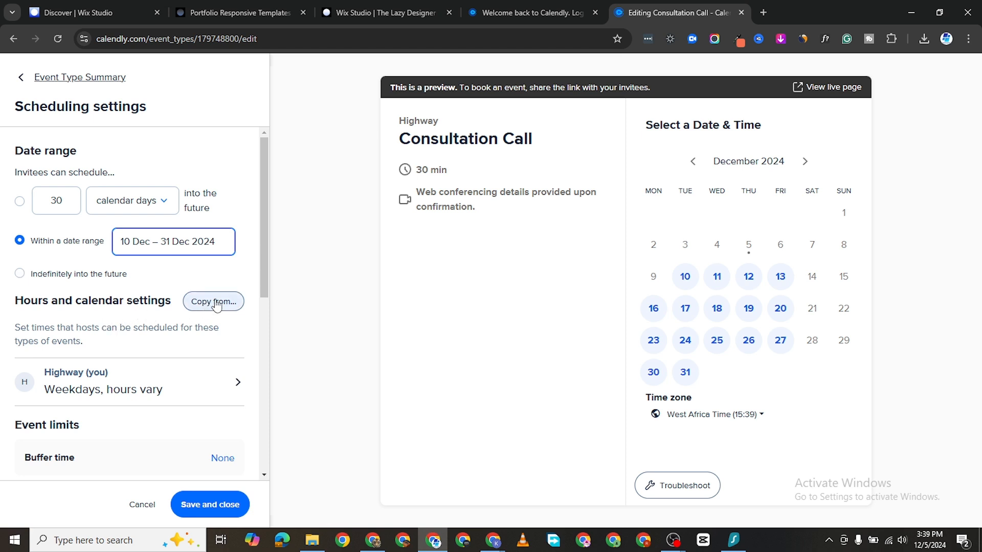
Set the event's buffer time to 5 min before and 5 min after each booking.
scroll(162, 414, down, 3)
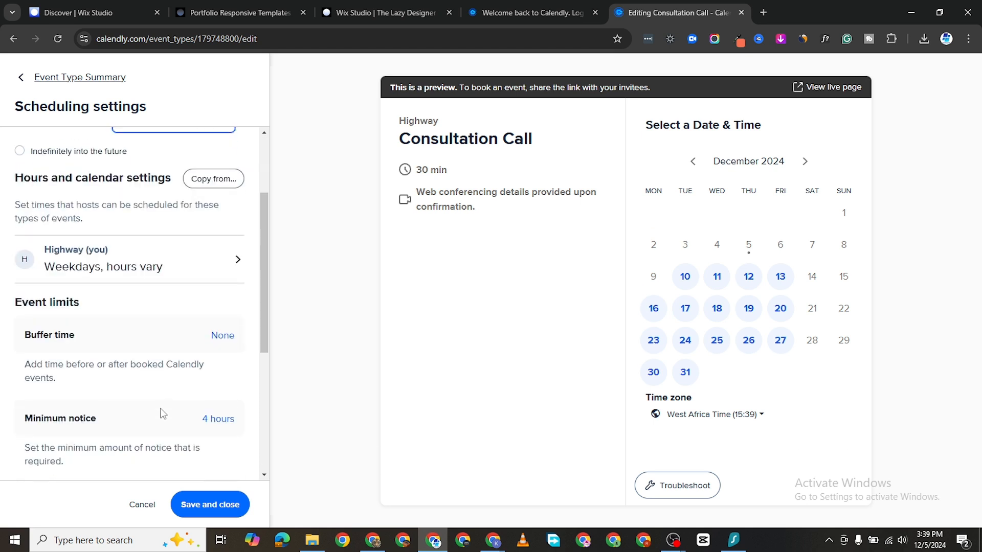
scroll(149, 343, down, 1)
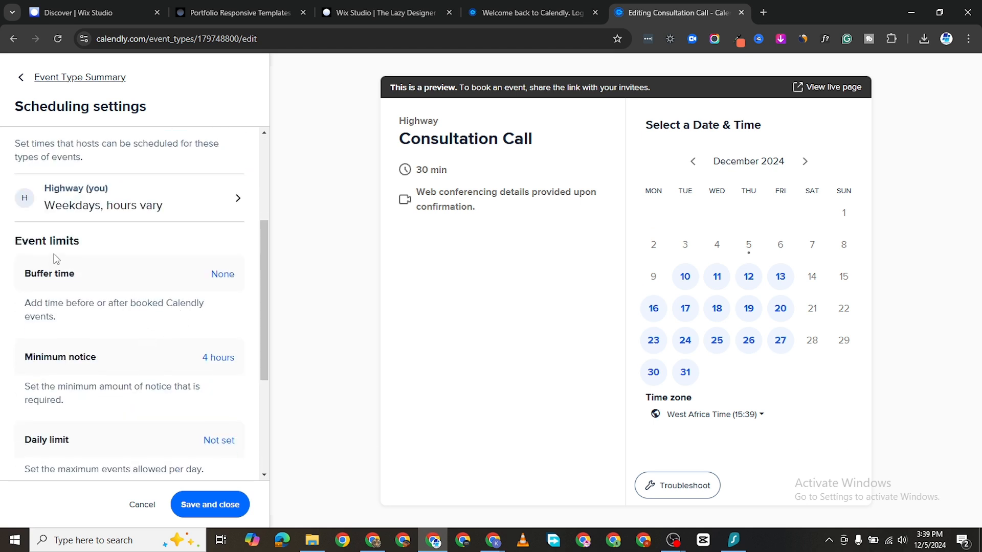
click(221, 275)
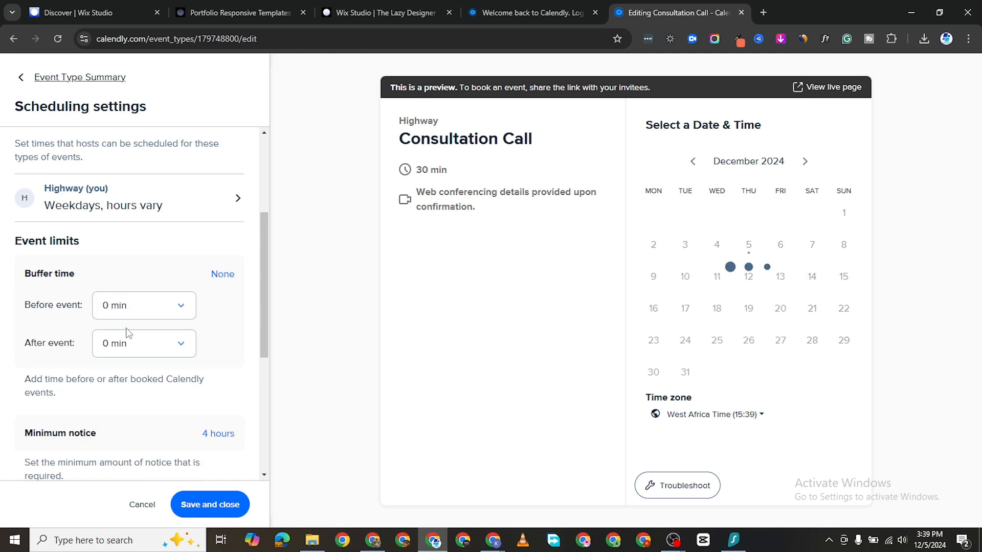
click(162, 313)
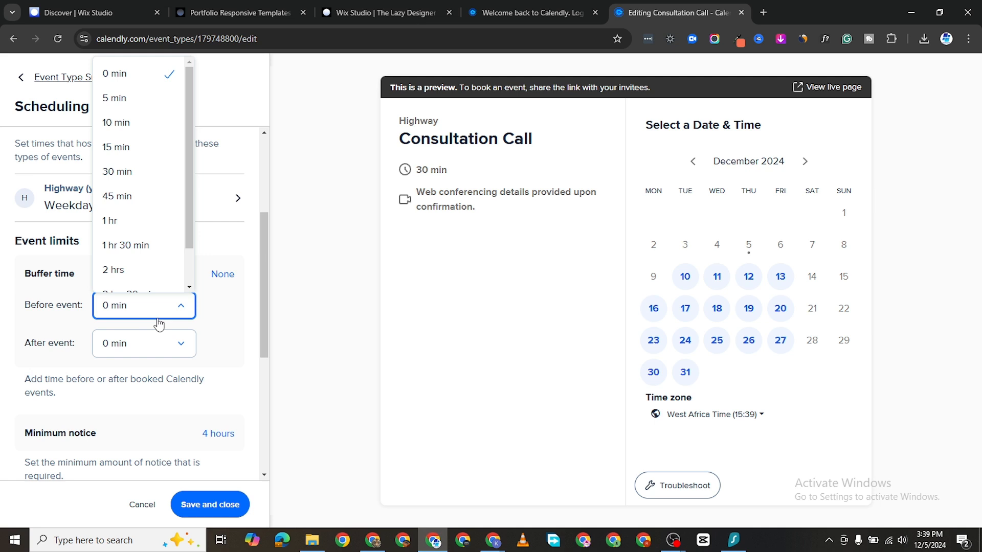
click(115, 98)
click(145, 340)
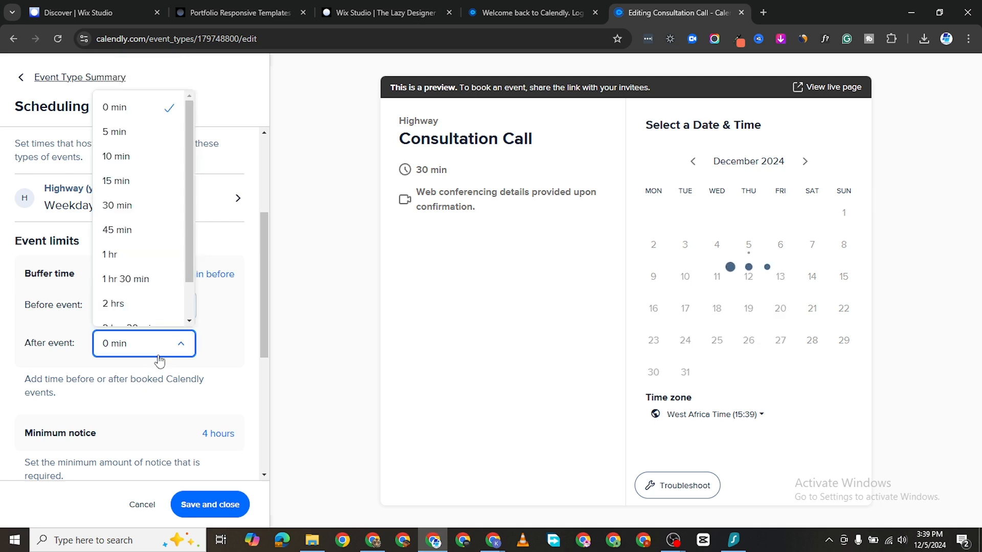
click(133, 131)
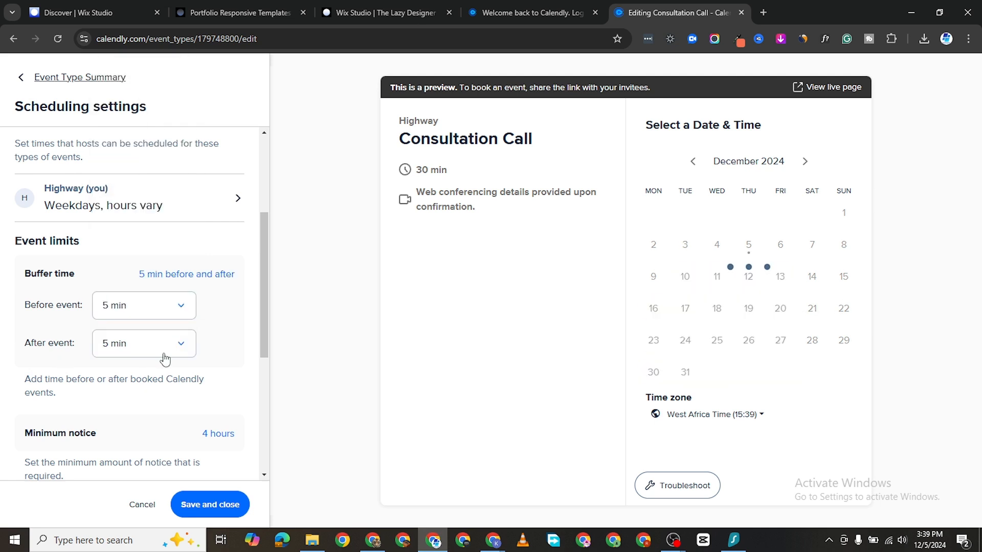
scroll(205, 353, down, 3)
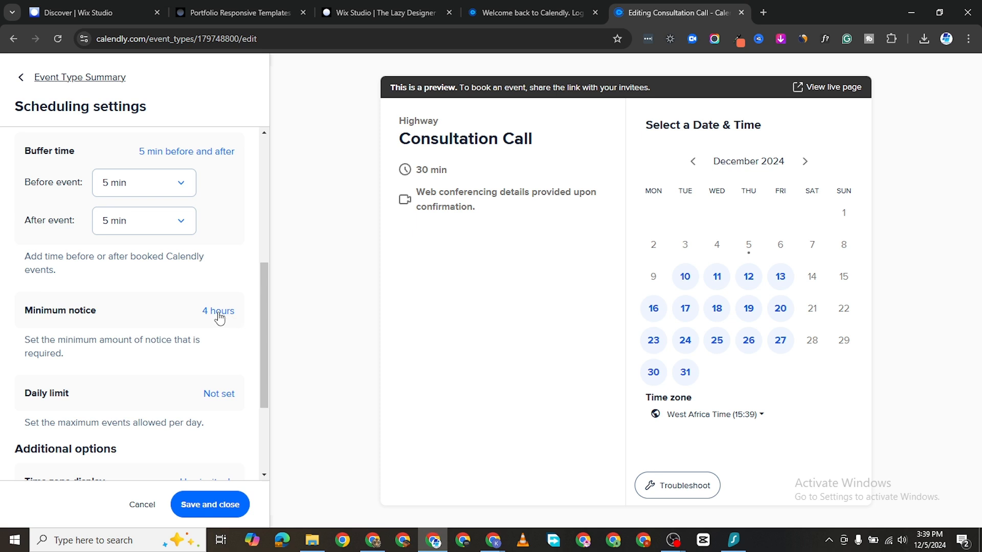
Set the event's minimum scheduling notice to 1 day before the start time.
click(220, 317)
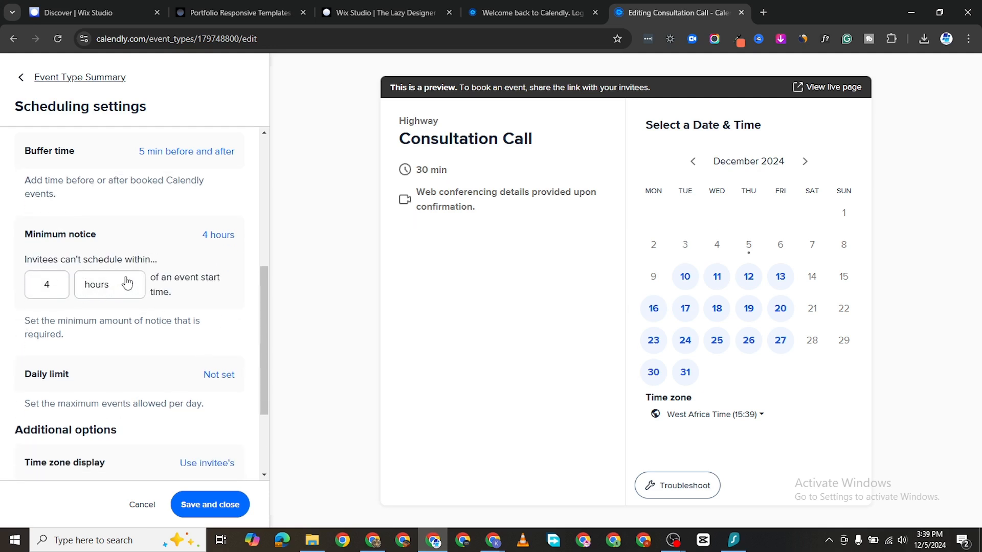
click(117, 293)
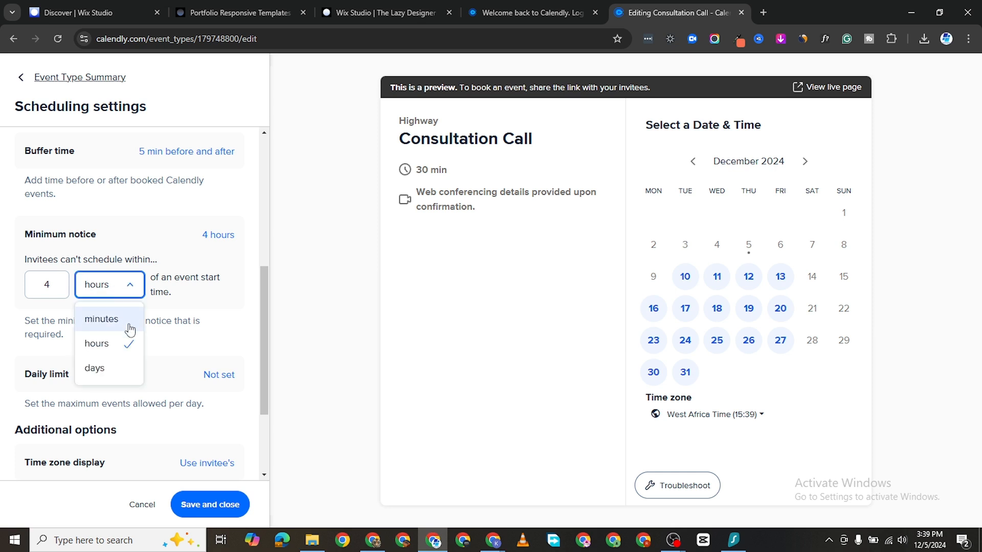
click(117, 367)
click(55, 282)
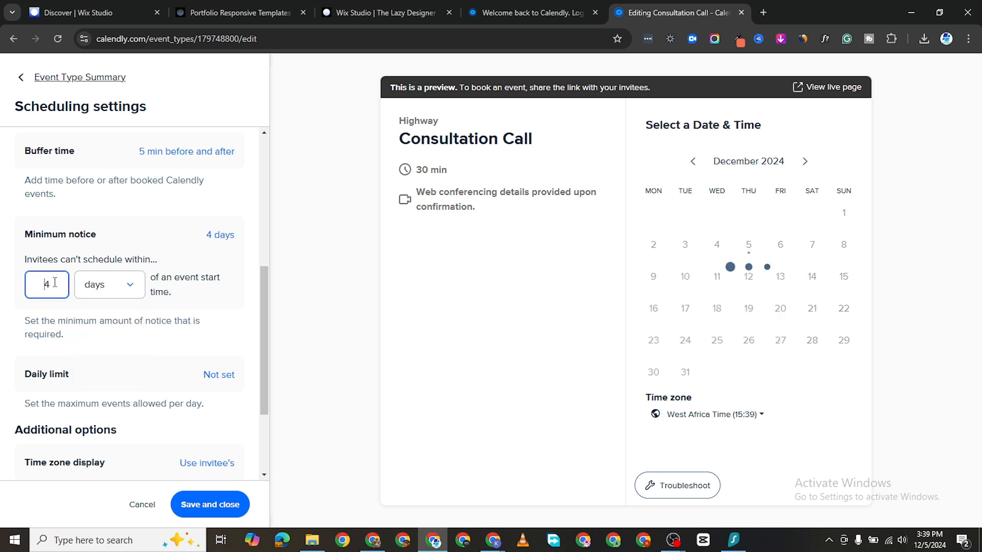
key(BackSpace)
text(1)
Set the daily limit to 10 events max per day and save the scheduling settings.
click(209, 376)
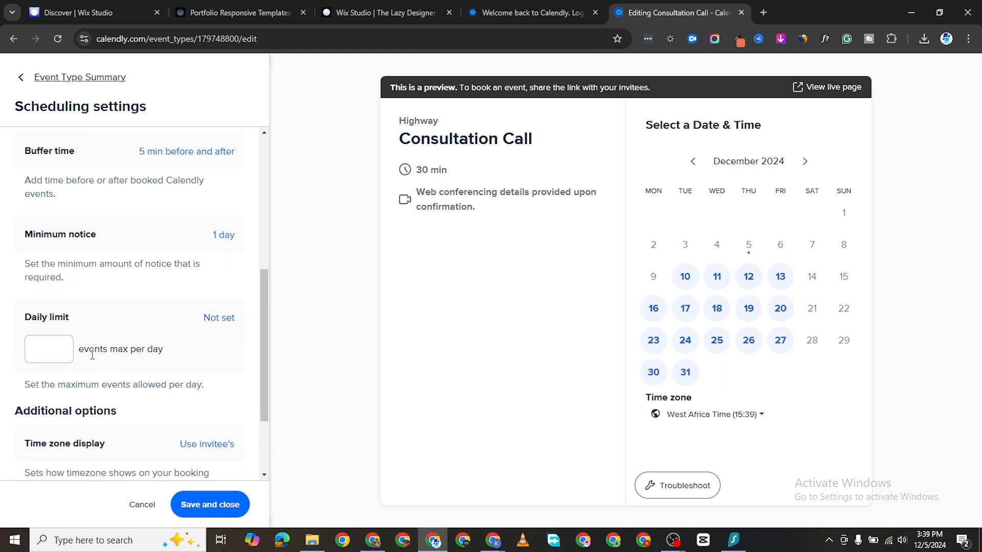
click(47, 353)
text(10)
scroll(153, 363, down, 2)
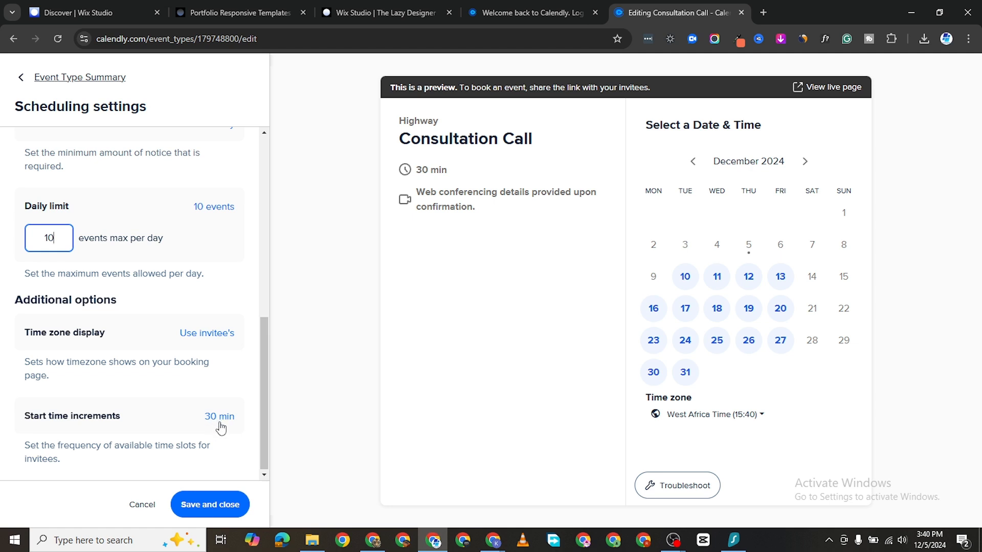
click(217, 502)
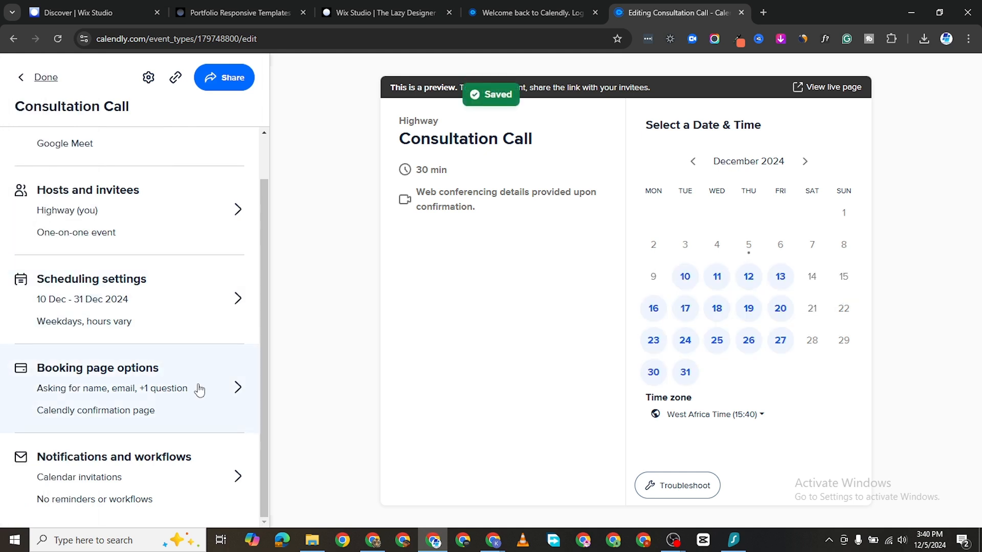
Open the event's booking page options and switch the permission for invitees to add guests on and back off.
click(65, 390)
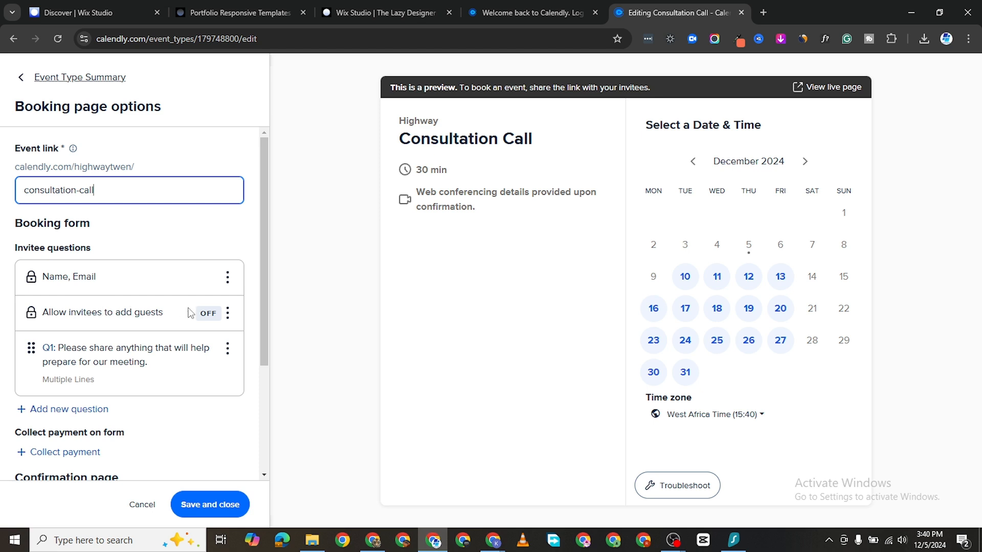
click(227, 314)
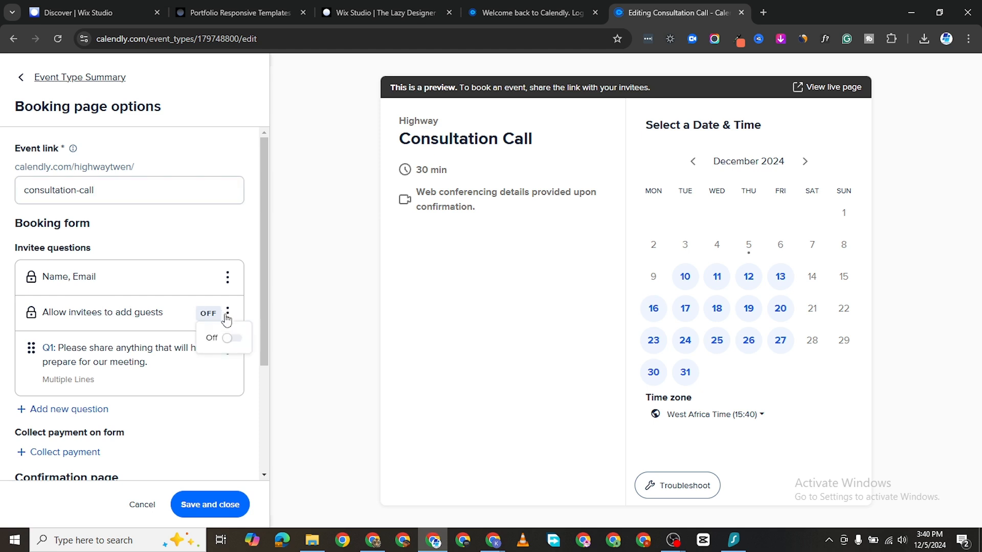
click(187, 291)
click(227, 313)
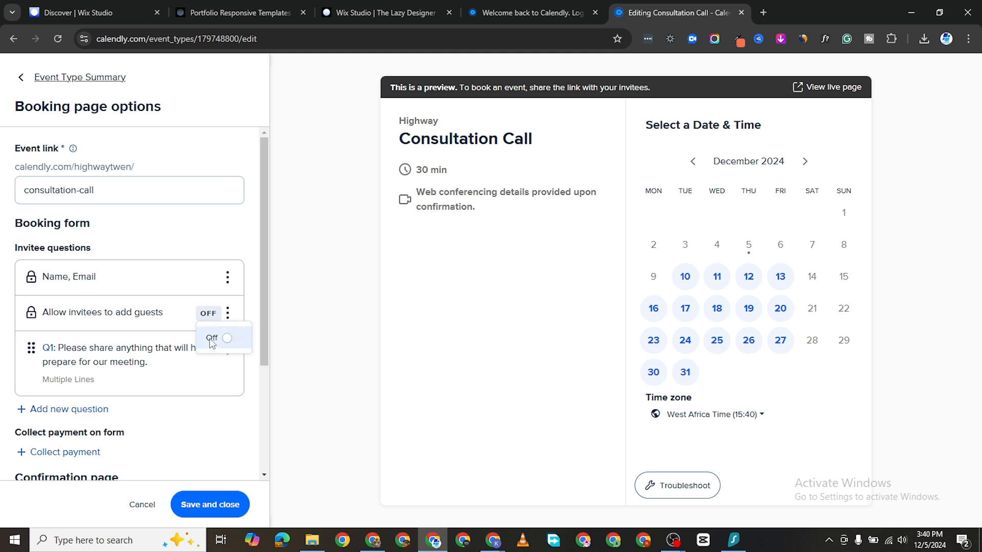
click(227, 338)
click(228, 314)
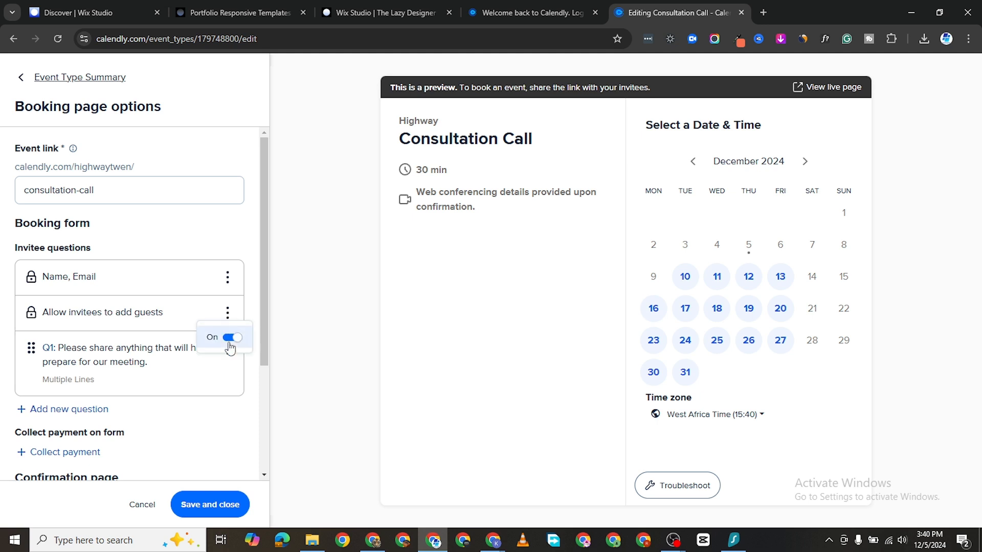
click(230, 340)
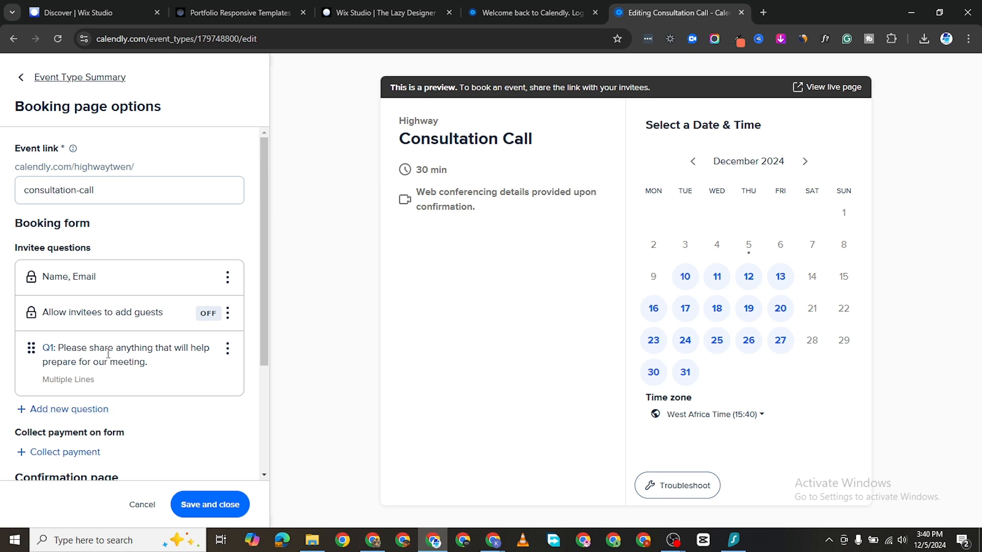
Add the required invitee question "What are your expectations?" with Checkboxes as its answer type.
click(65, 409)
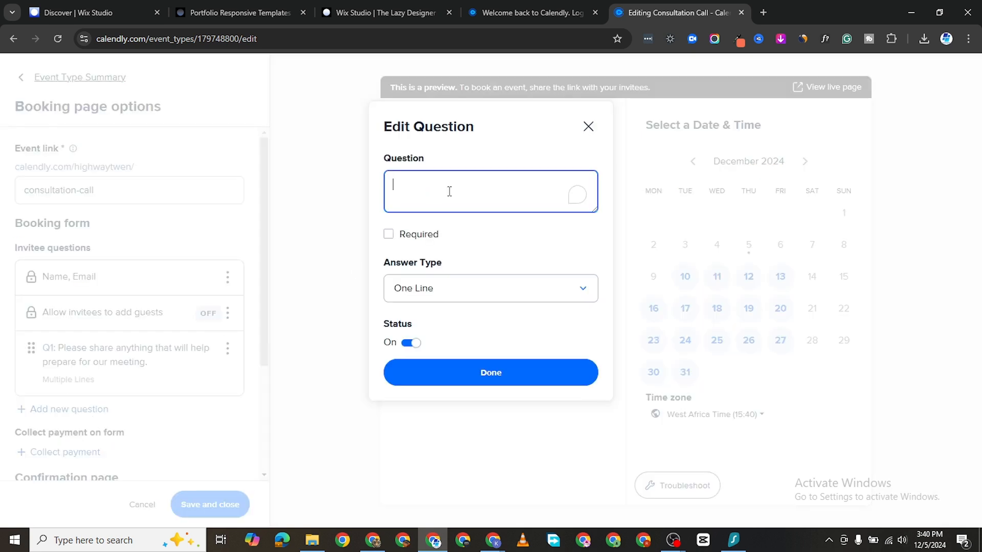
text(What are your expectations?)
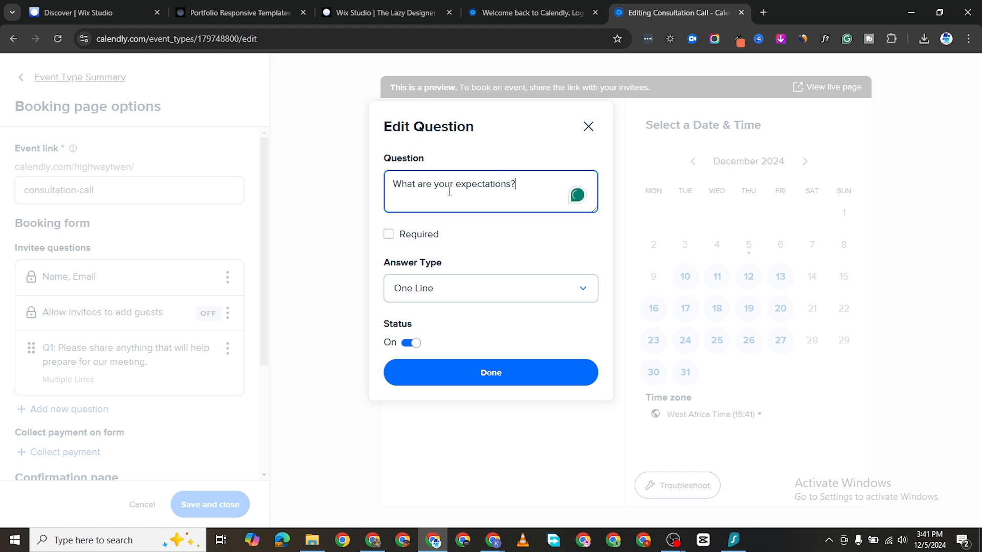
click(388, 234)
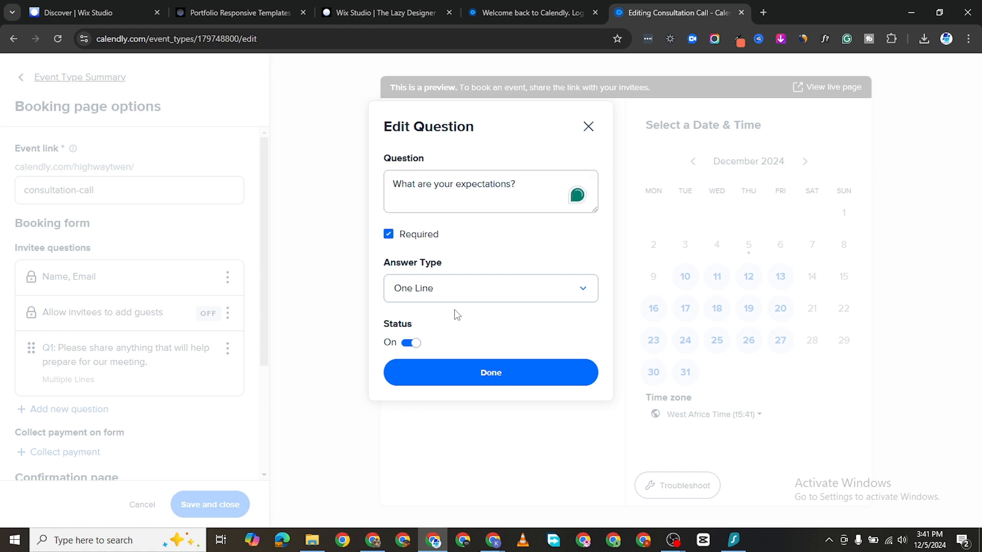
click(461, 303)
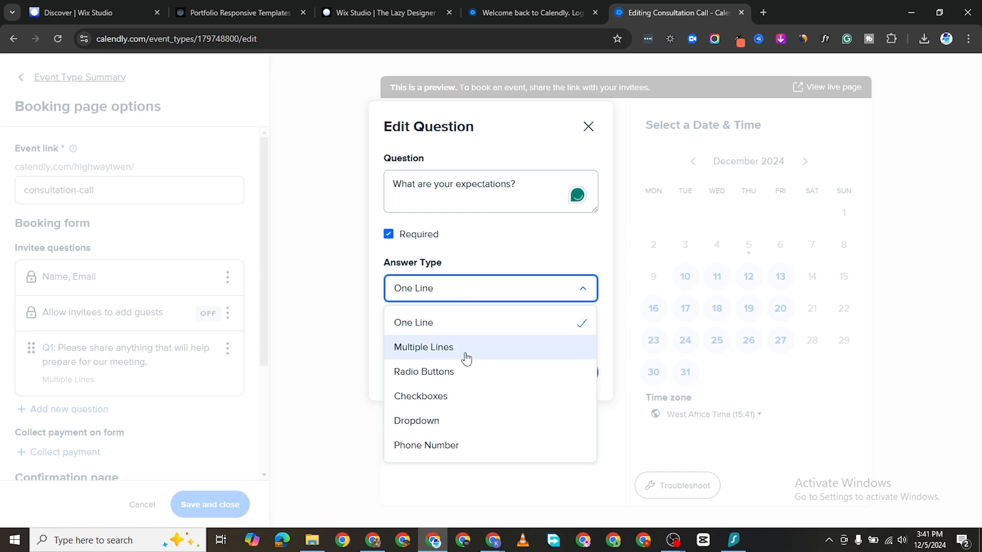
click(470, 398)
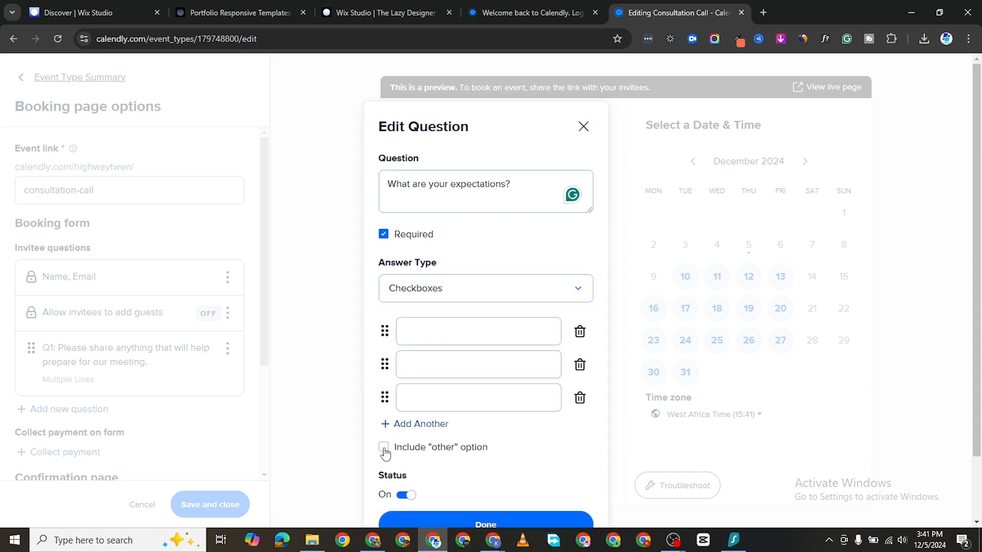
Give the question the checkbox answers Clarity, Exposure and Knowledge, and finish adding it to the booking form.
click(445, 336)
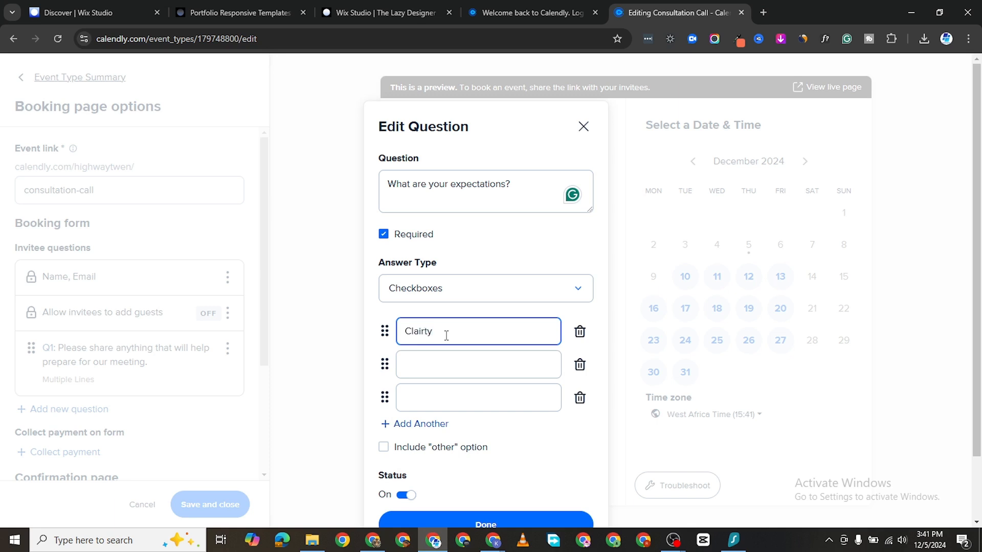
click(460, 371)
click(424, 332)
click(438, 365)
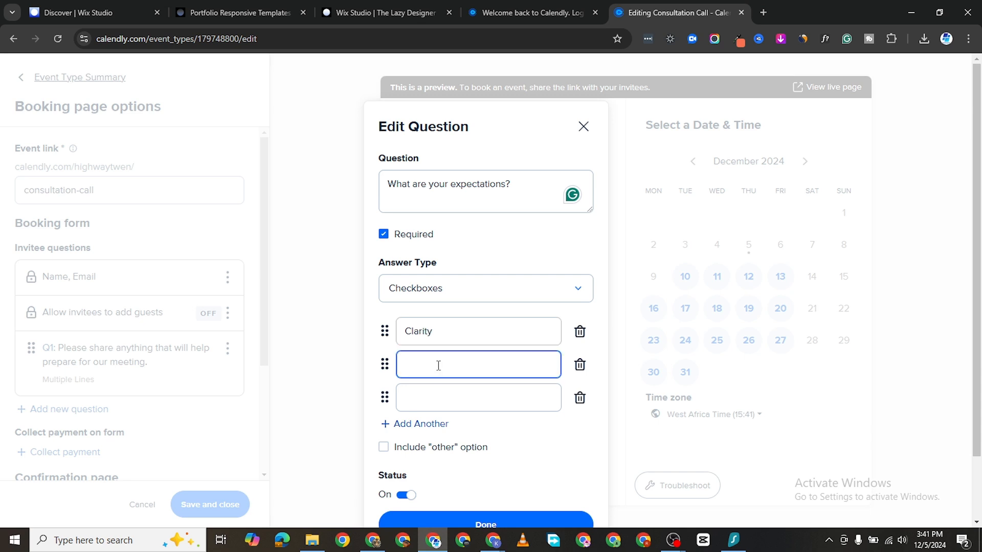
text(Exposure)
click(450, 396)
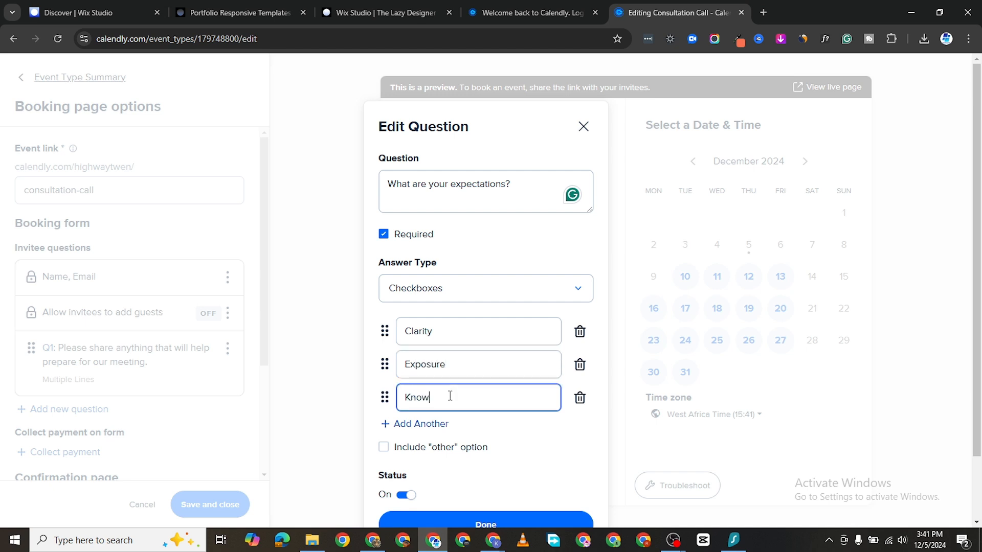
text(Knowledge)
scroll(449, 398, down, 3)
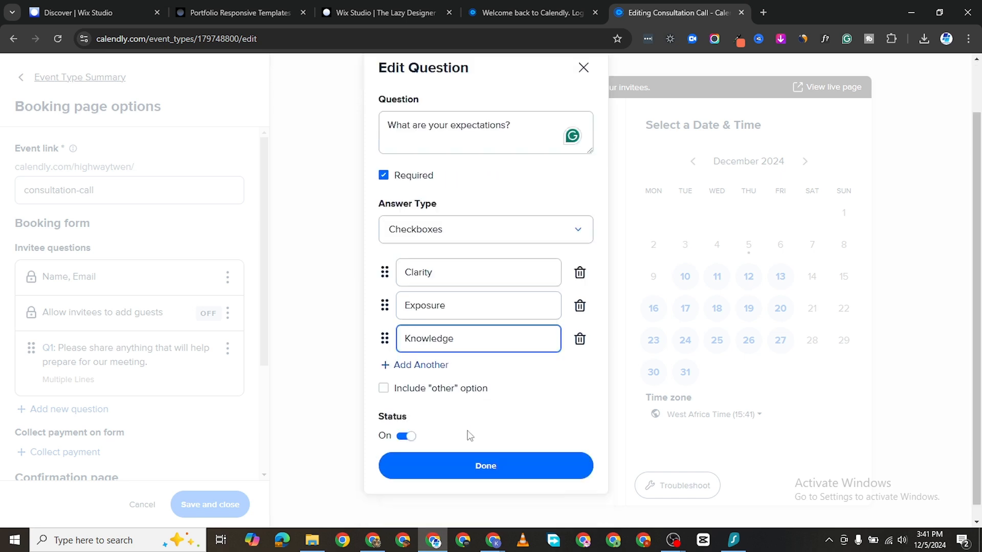
click(494, 455)
View the requirement for collecting payment on the form, dismiss it, and save the booking page options.
scroll(118, 398, down, 3)
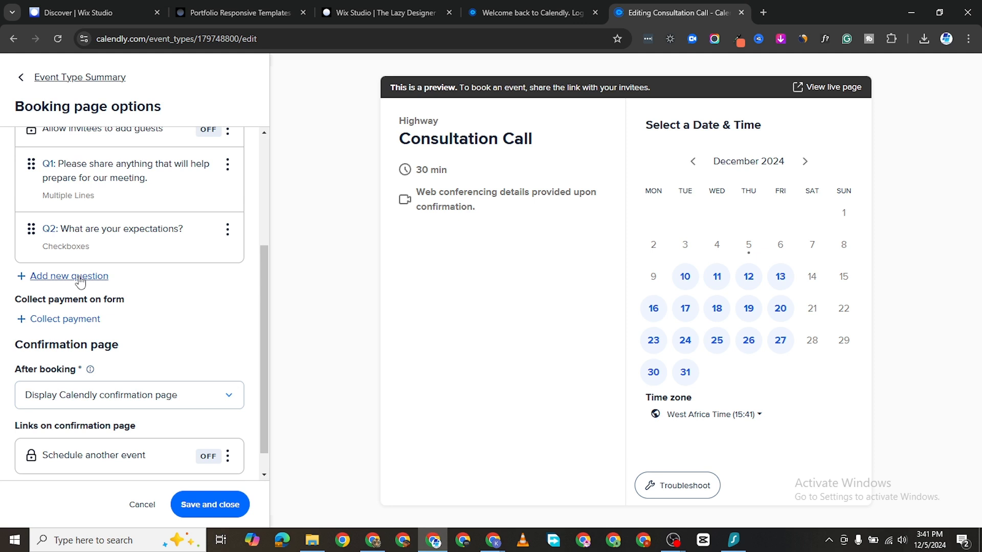
click(65, 319)
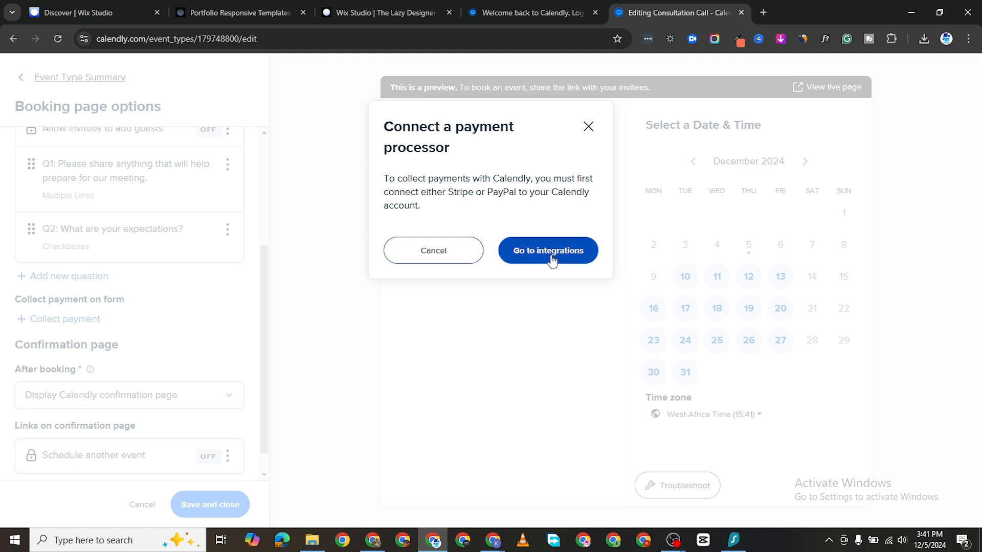
click(589, 127)
click(208, 504)
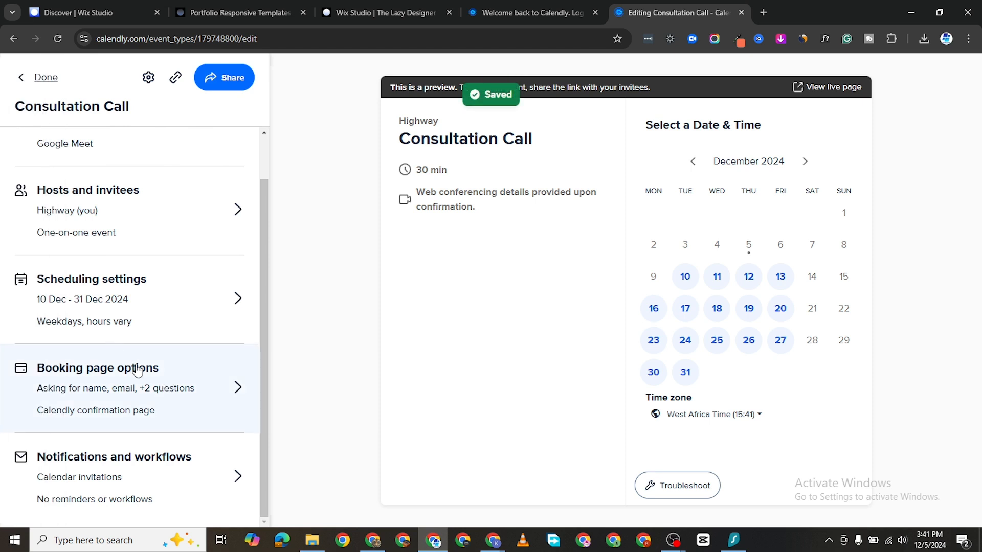
Reopen the booking page options and go from payment collection to the payment integrations.
click(86, 382)
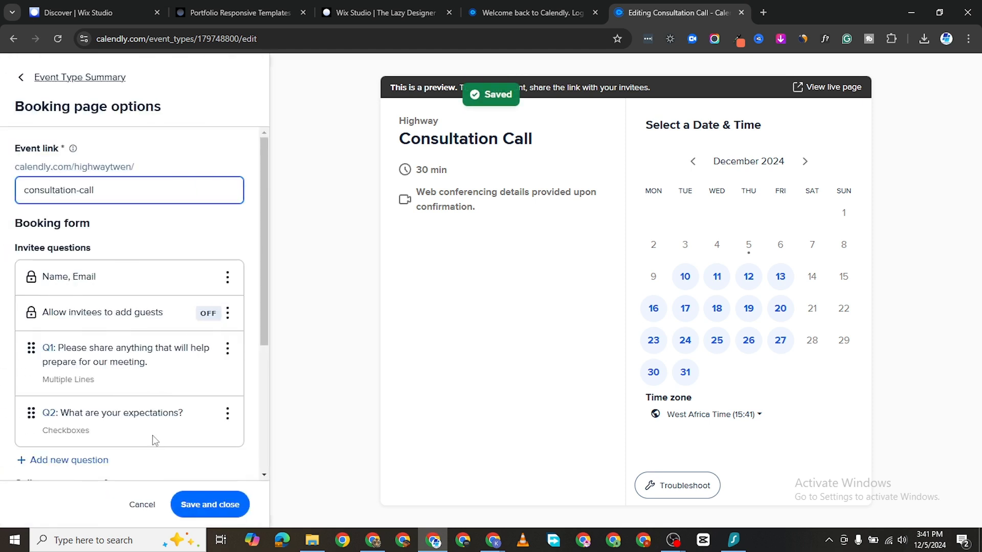
scroll(87, 409, down, 4)
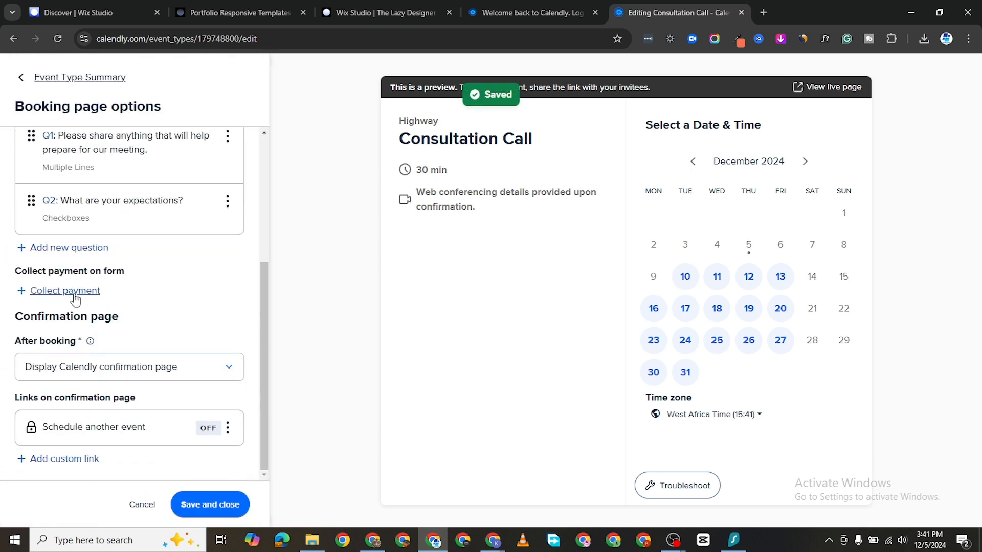
click(72, 292)
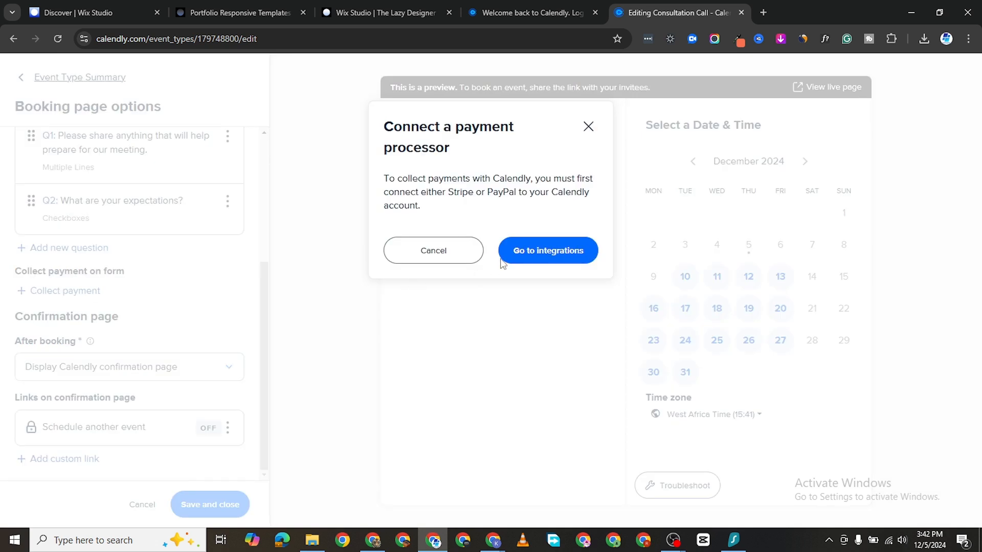
click(543, 252)
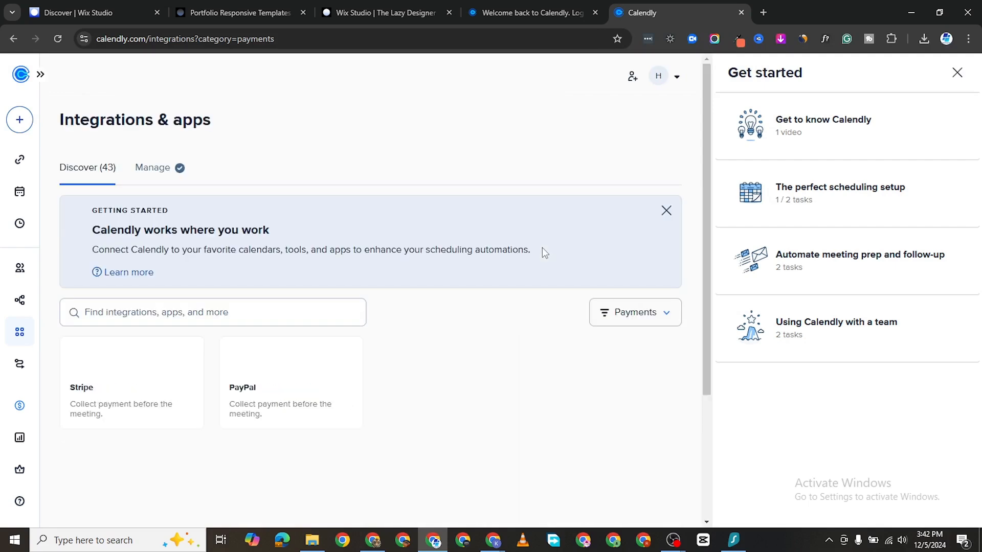
View the Stripe integration details and its account connection page, and return to Calendly without connecting.
scroll(171, 379, down, 1)
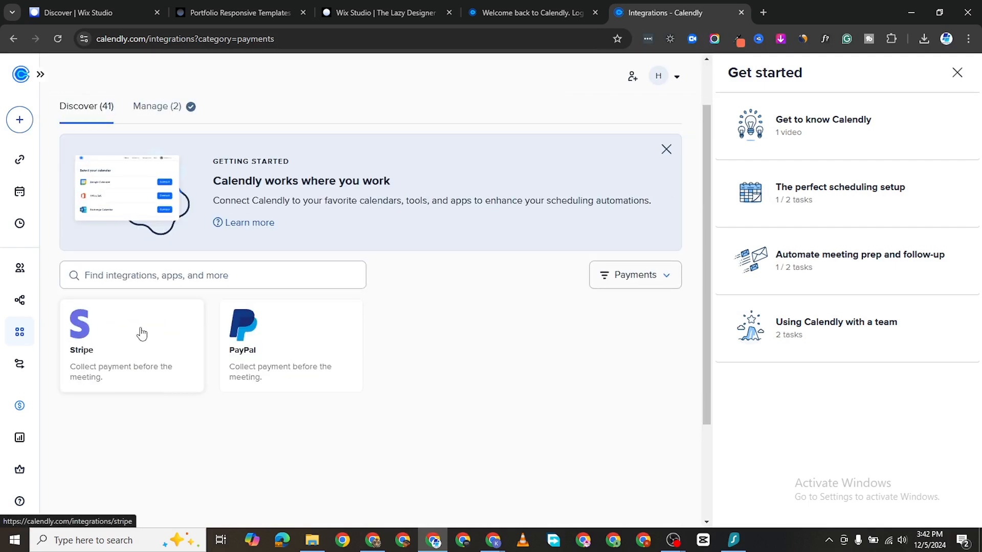
click(142, 335)
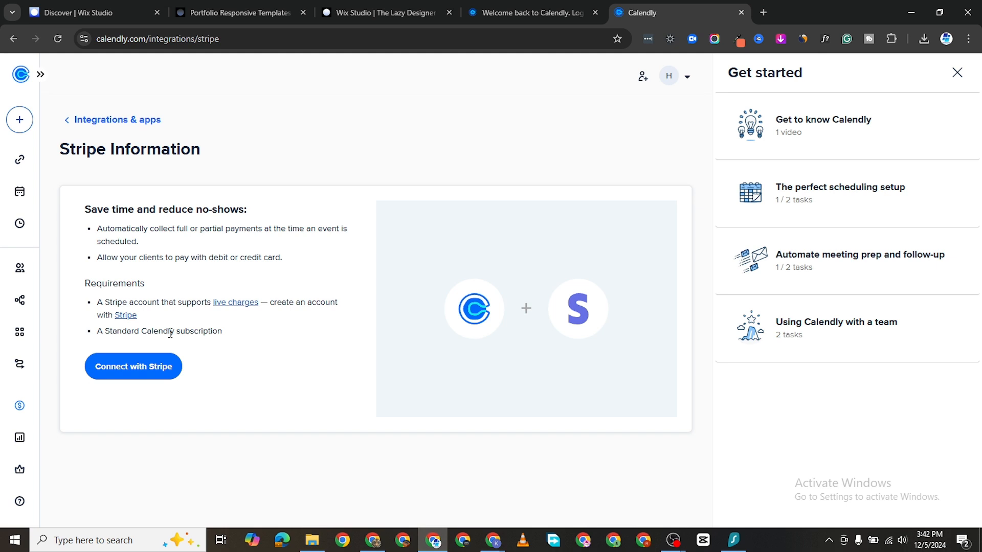
click(163, 361)
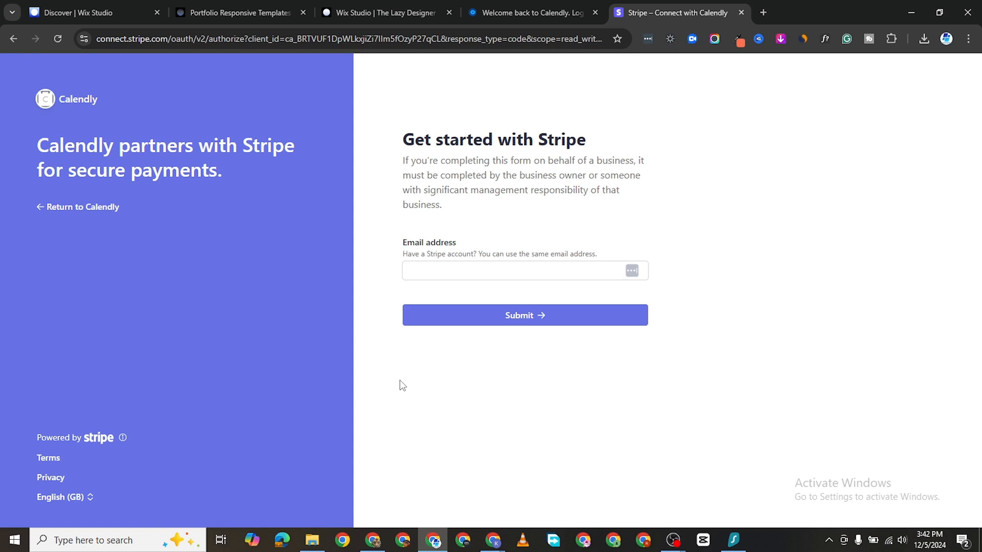
click(17, 39)
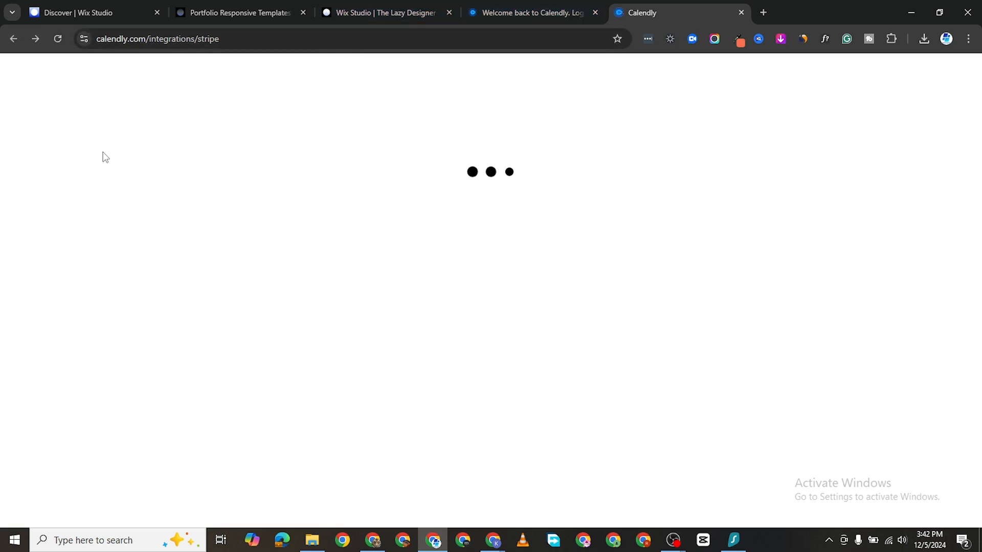
Reopen the booking page options and set the confirmation to redirect to an external site, passing event details to the redirected page.
scroll(208, 368, down, 2)
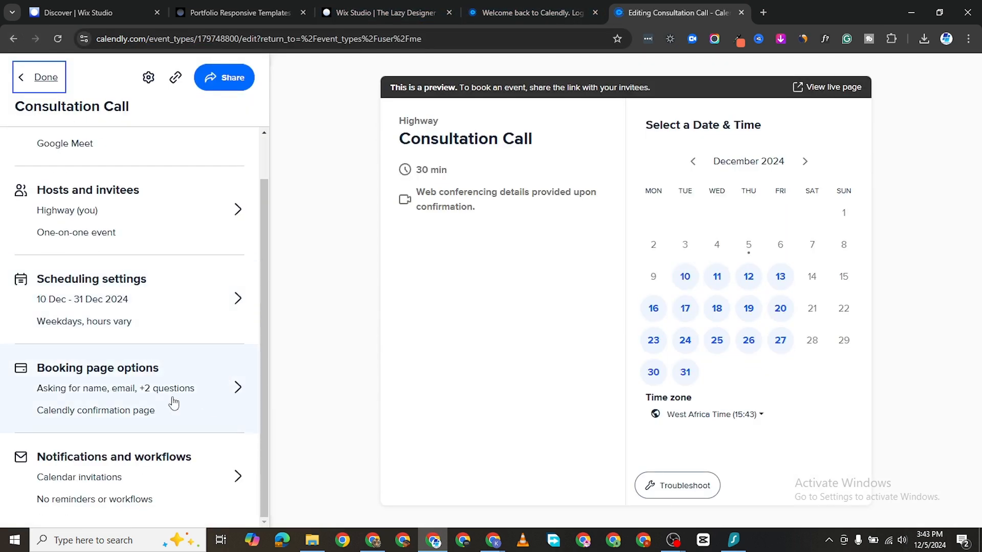
click(282, 381)
click(183, 405)
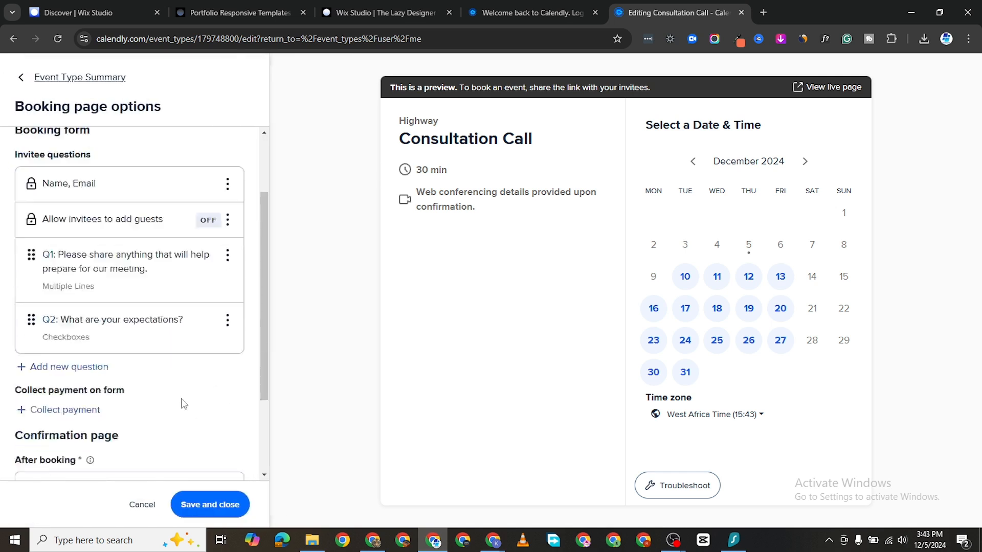
scroll(183, 404, down, 4)
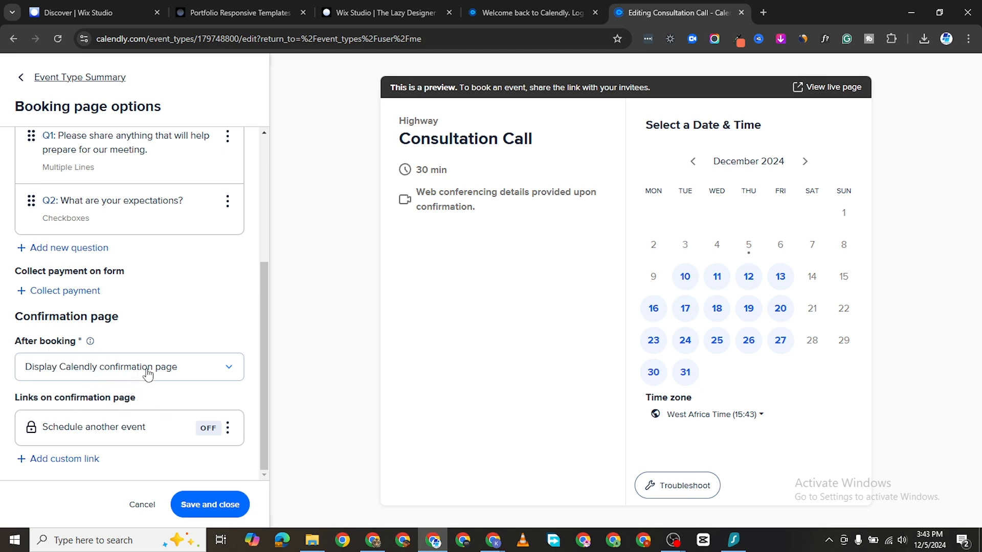
click(196, 372)
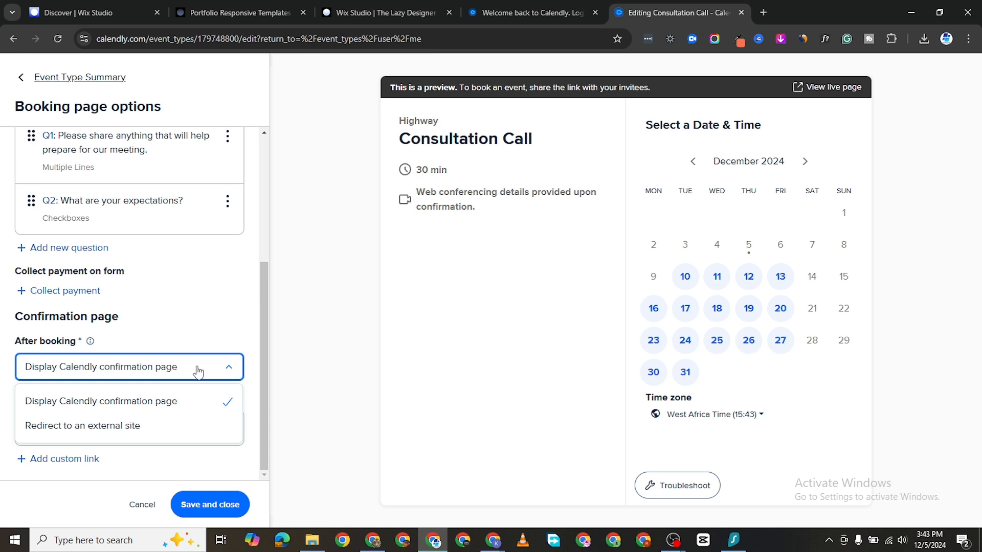
click(97, 432)
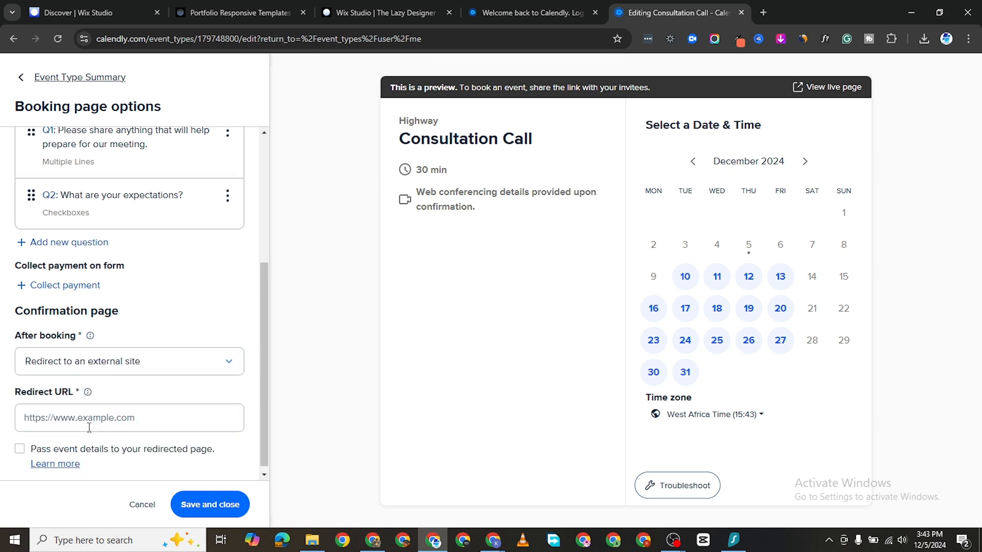
scroll(100, 409, down, 1)
click(102, 413)
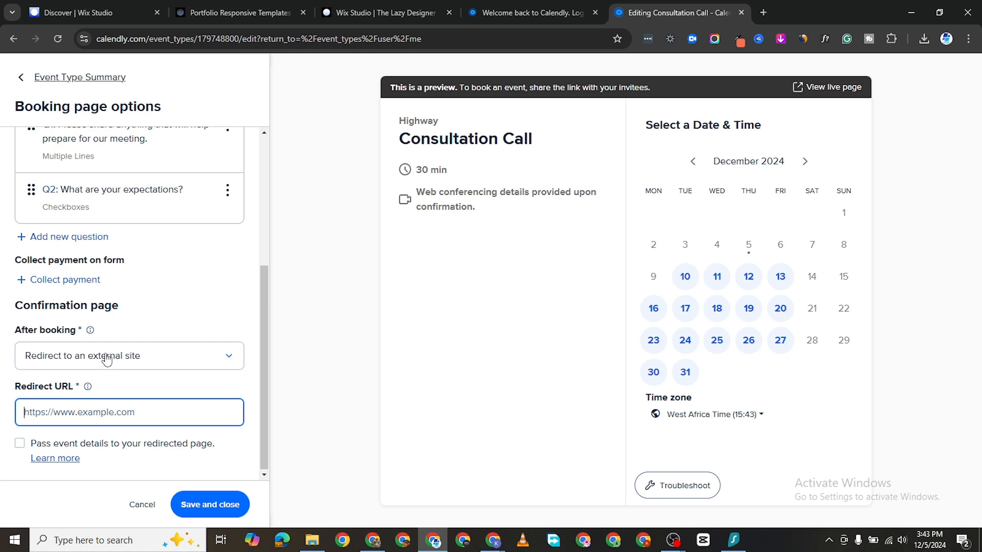
click(18, 444)
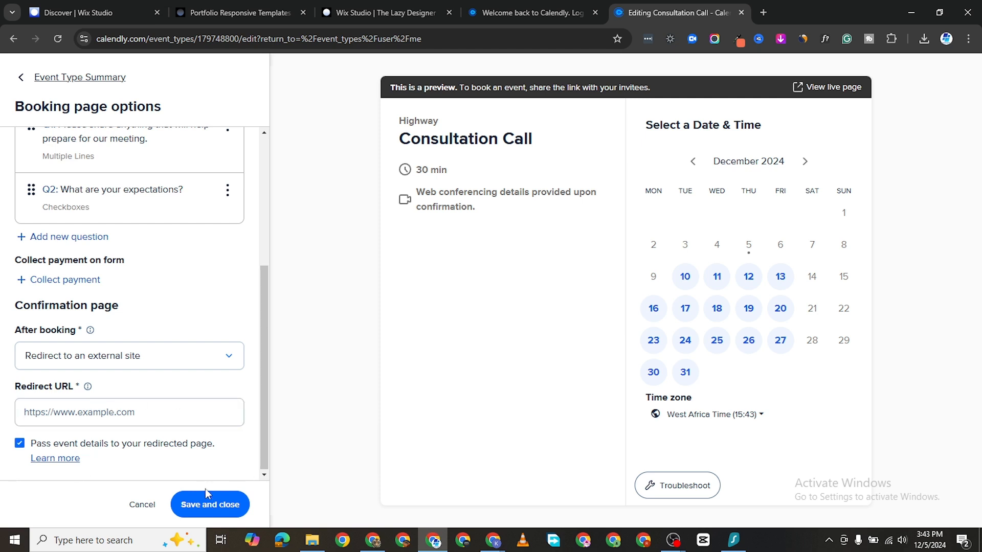
click(221, 514)
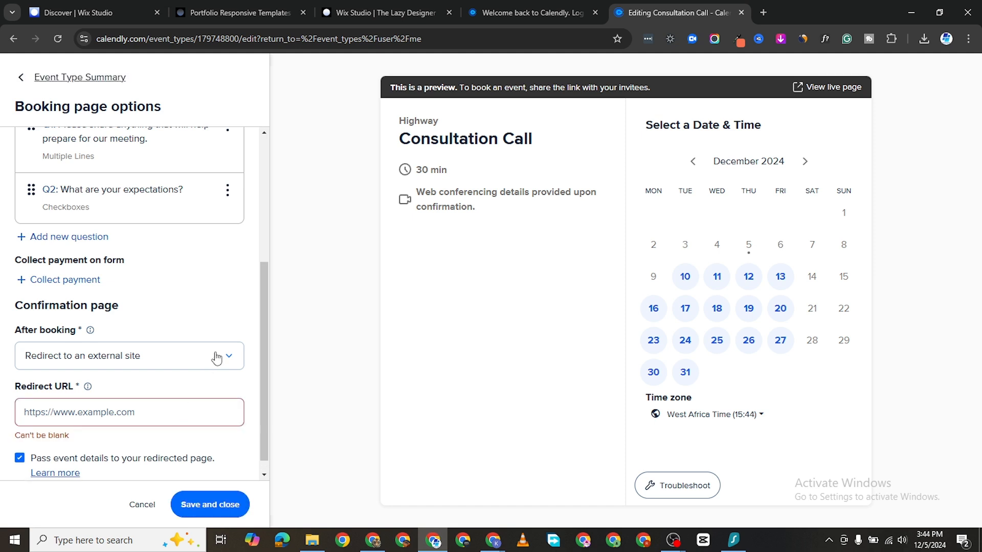
click(36, 421)
text(h)
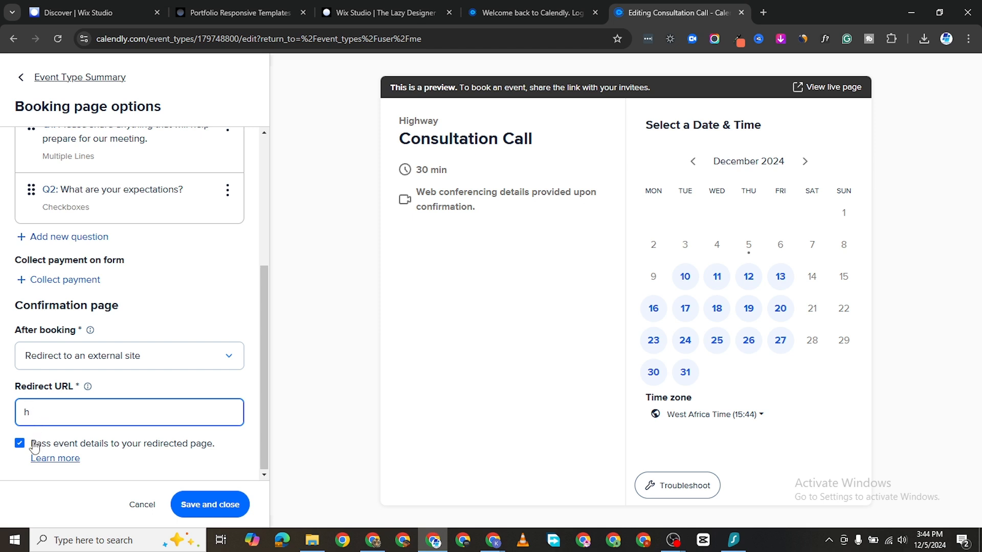
click(25, 439)
click(25, 442)
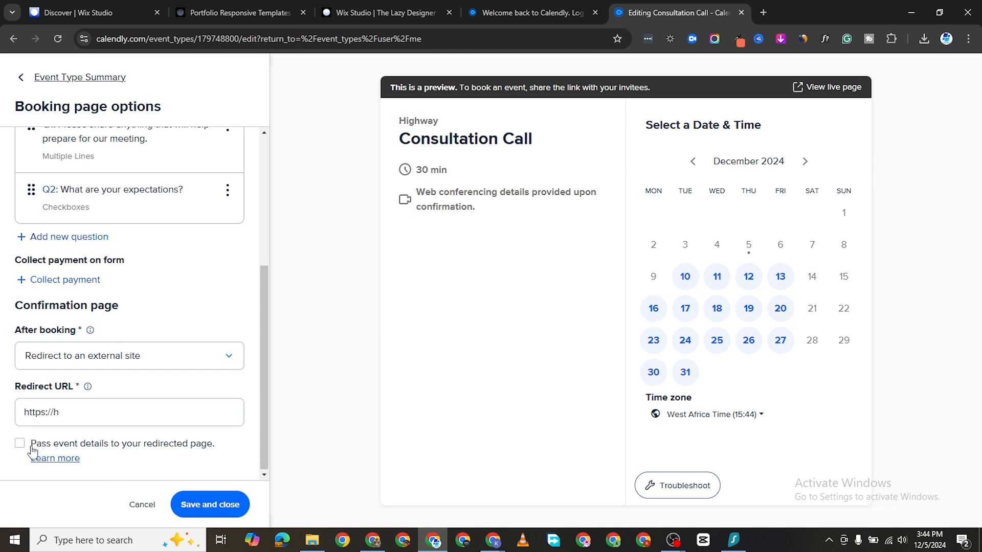
click(210, 505)
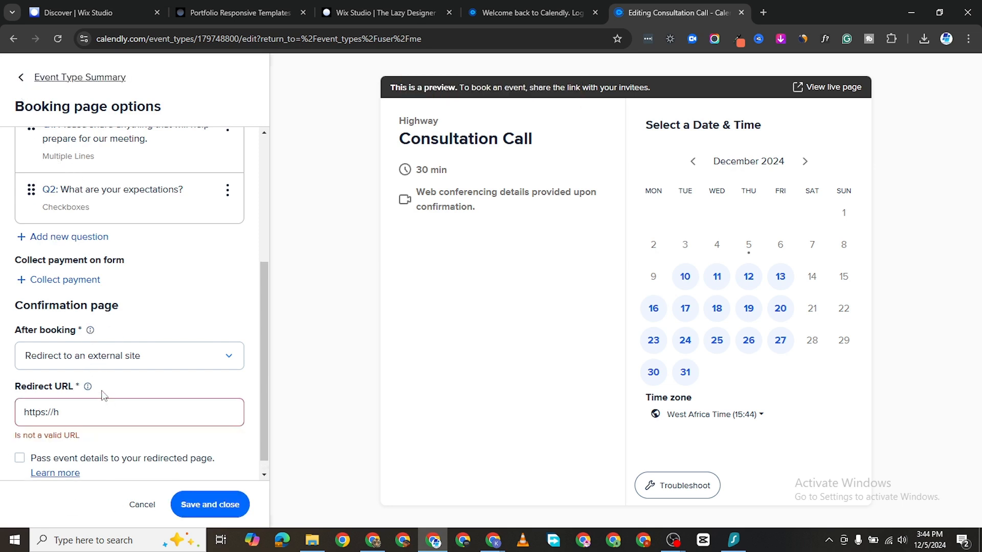
Set the after-booking action back to displaying the Calendly confirmation page and save the booking page options.
click(22, 76)
click(100, 355)
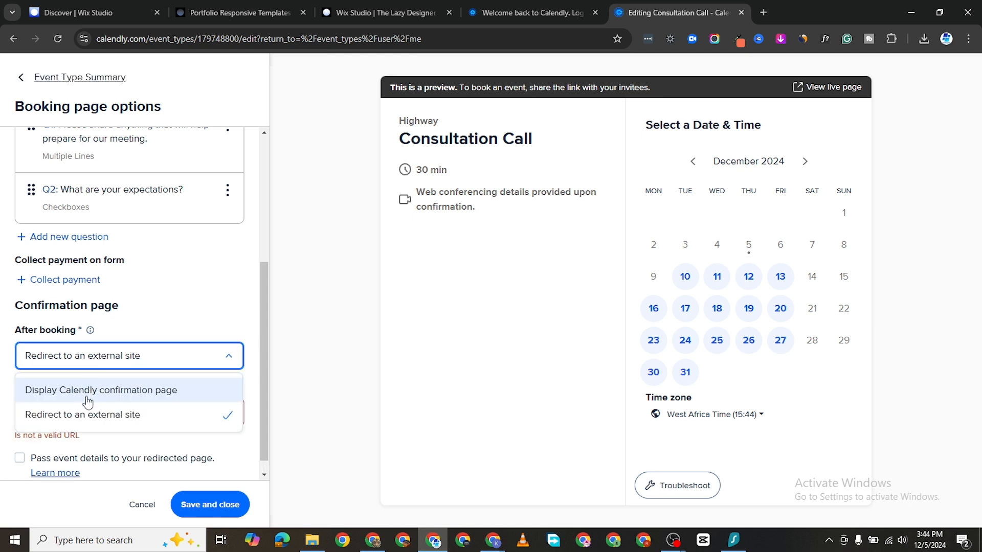
click(88, 390)
click(215, 503)
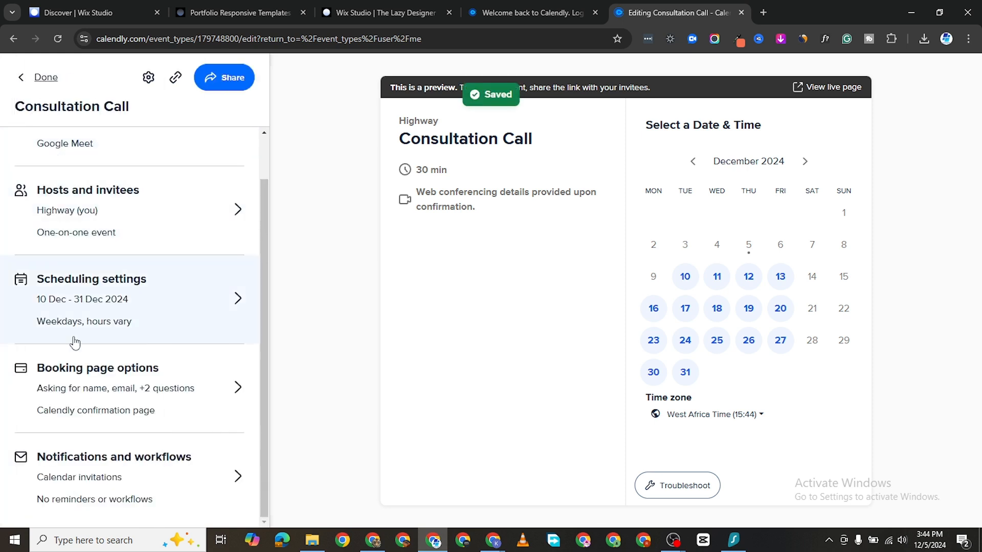
Turn on email reminders, text reminders and email follow-up in the event's notifications and workflows, and save them.
click(147, 470)
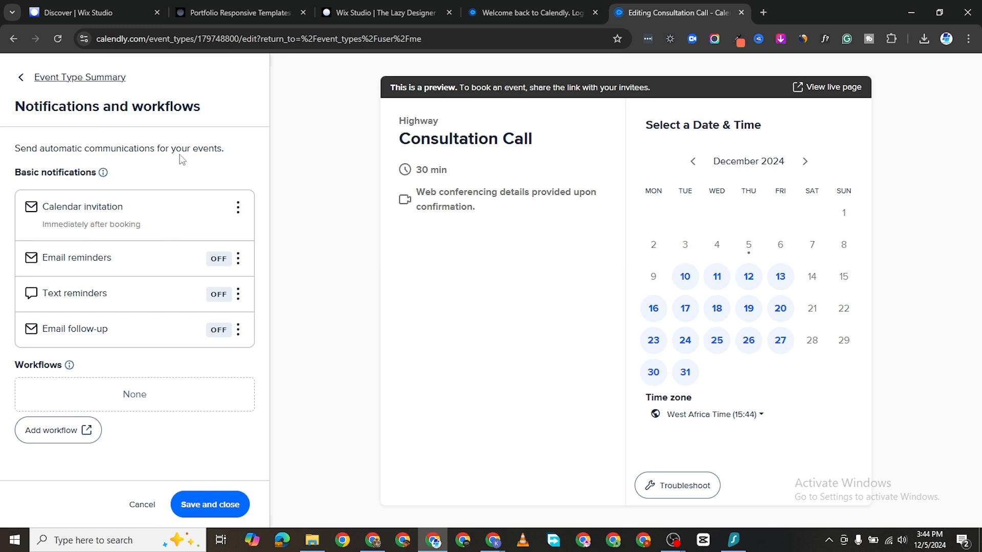
click(238, 258)
click(241, 318)
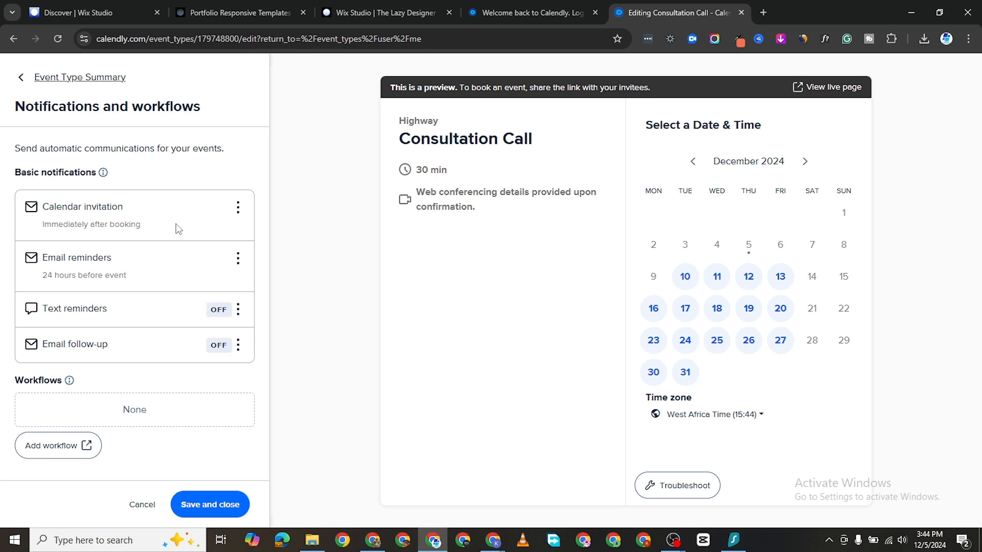
click(238, 309)
click(237, 369)
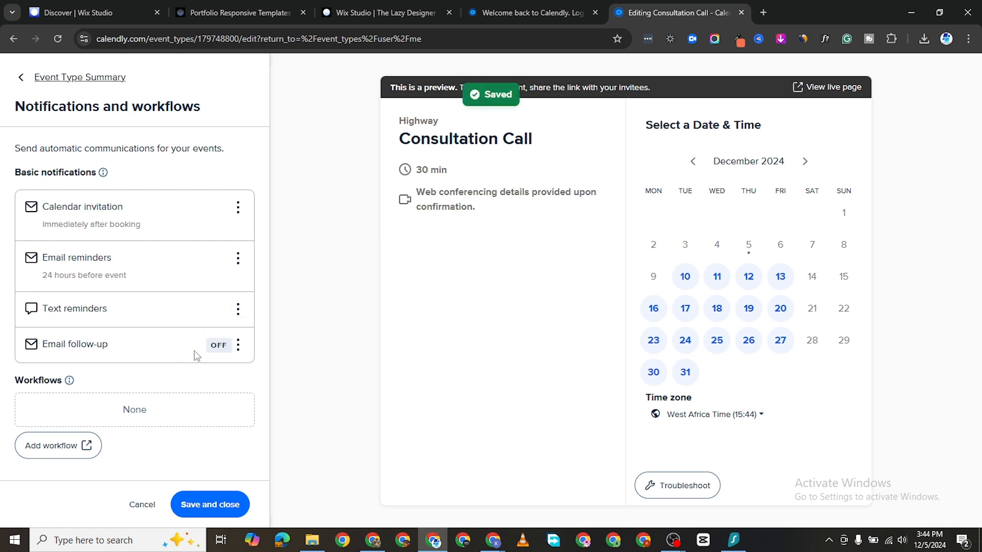
click(238, 349)
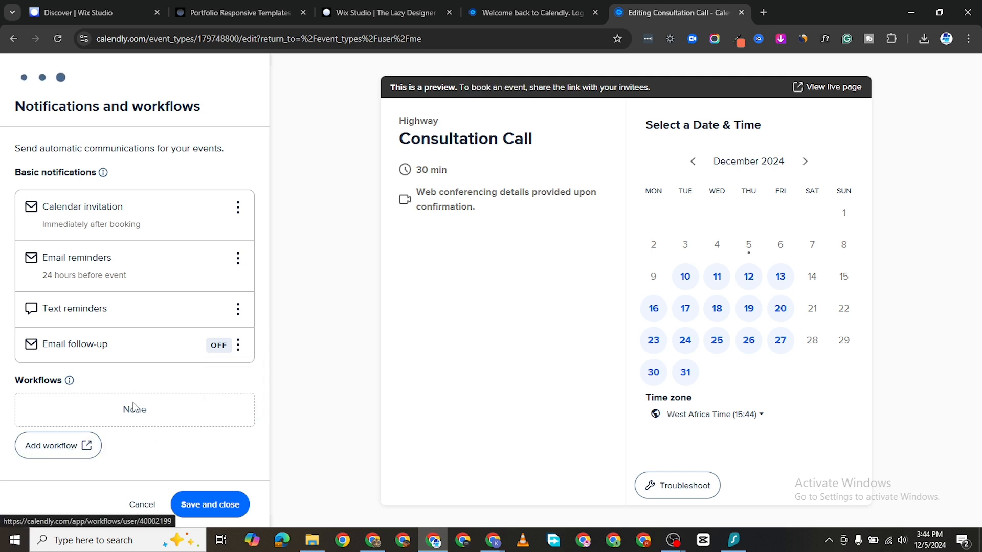
scroll(123, 424, down, 1)
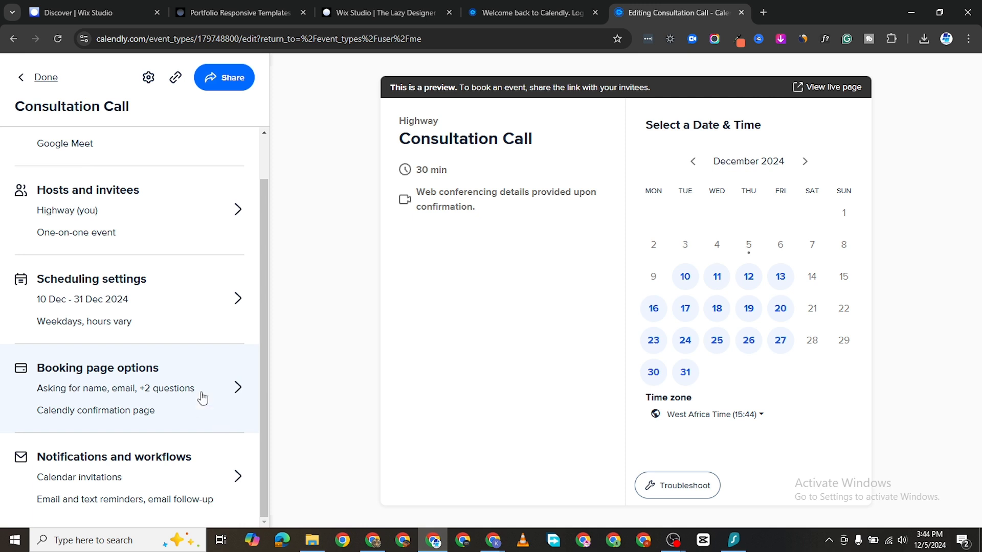
Open the event's live booking page in a new tab and choose the 09:00 slot on Tuesday, December 10.
scroll(186, 419, up, 1)
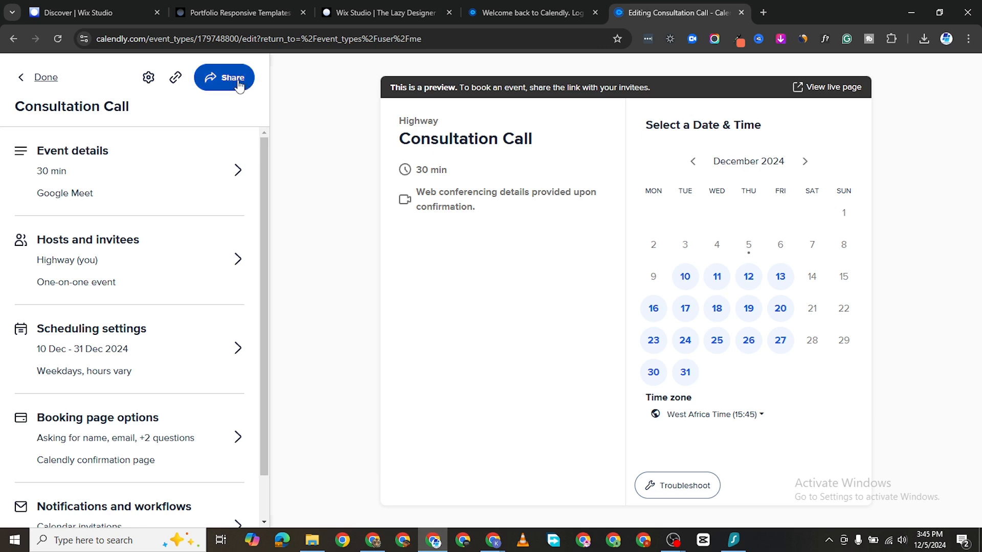
right_click(815, 91)
click(737, 105)
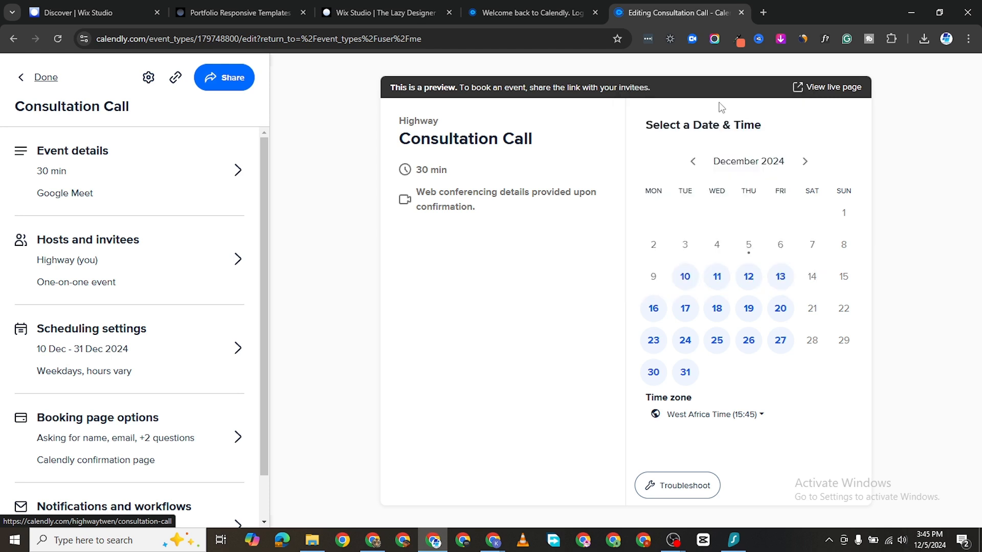
click(763, 12)
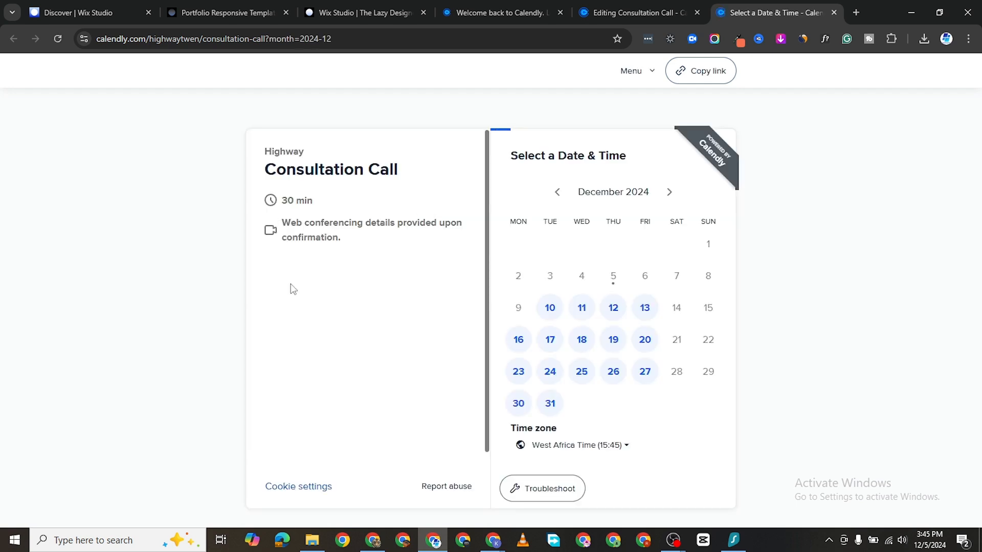
scroll(340, 193, down, 1)
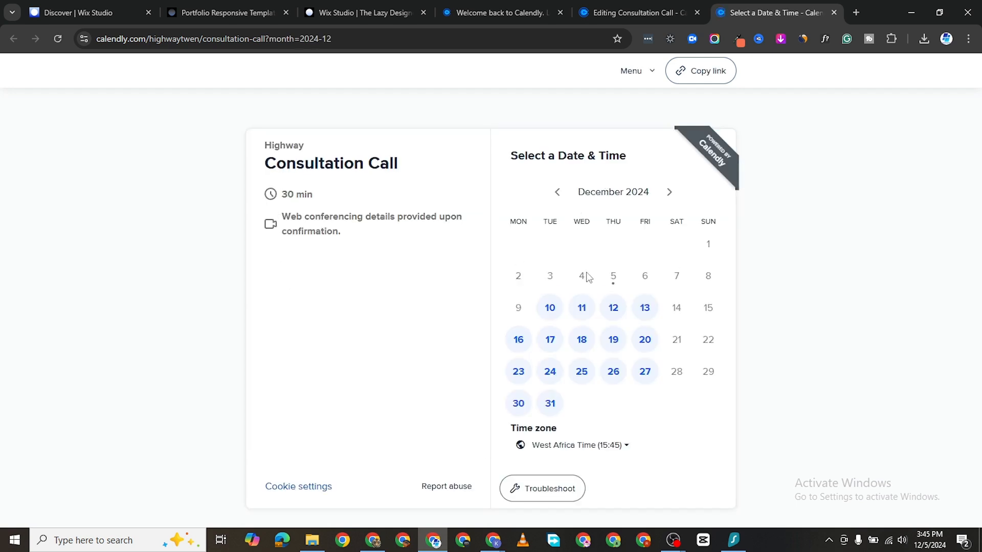
click(550, 309)
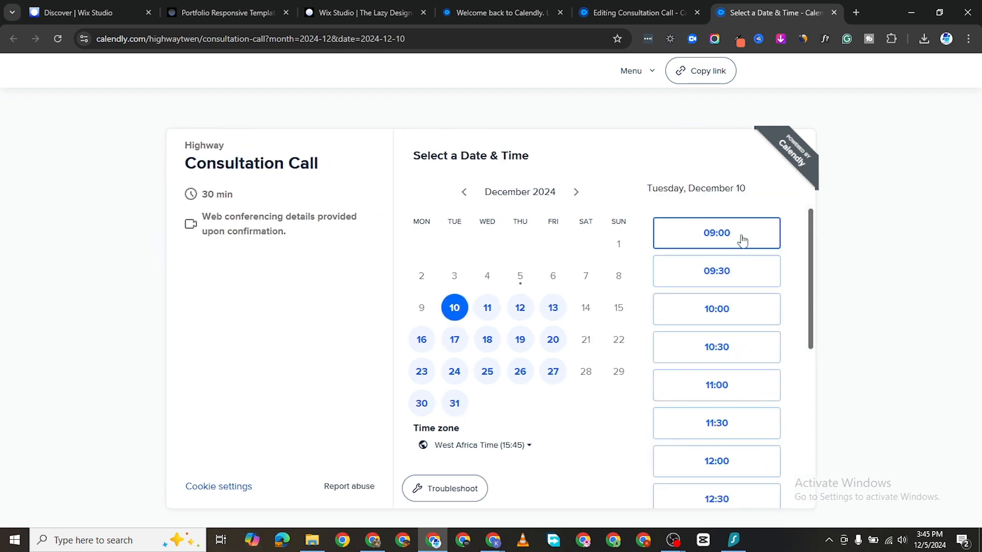
click(743, 240)
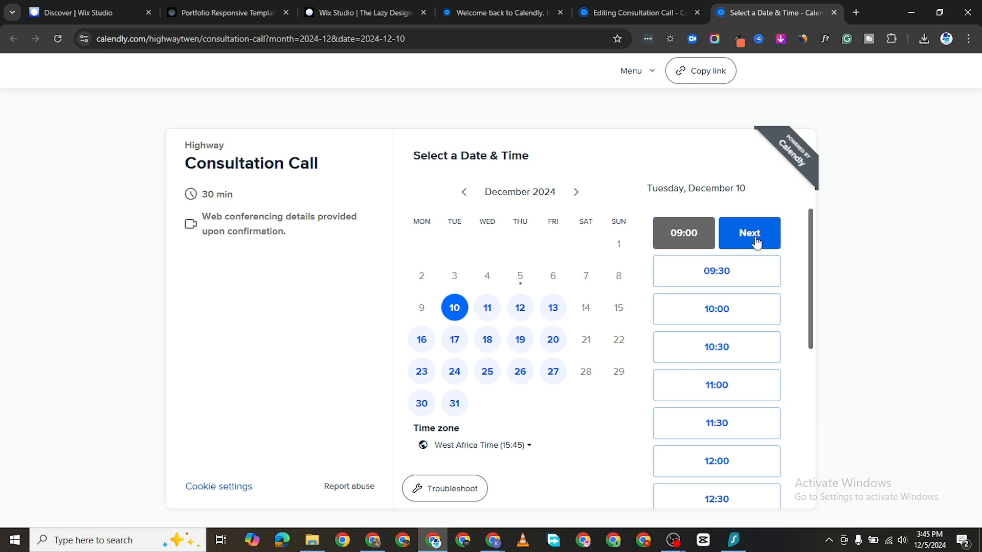
click(755, 241)
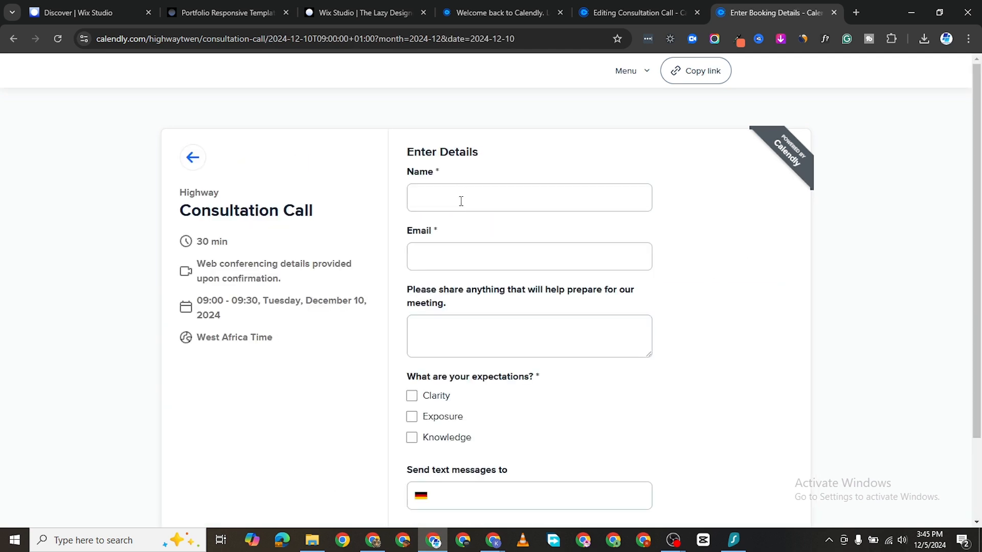
Review the invitee fields and expectation checkboxes on the booking details form, and close the live page.
click(461, 201)
click(390, 209)
scroll(469, 228, down, 3)
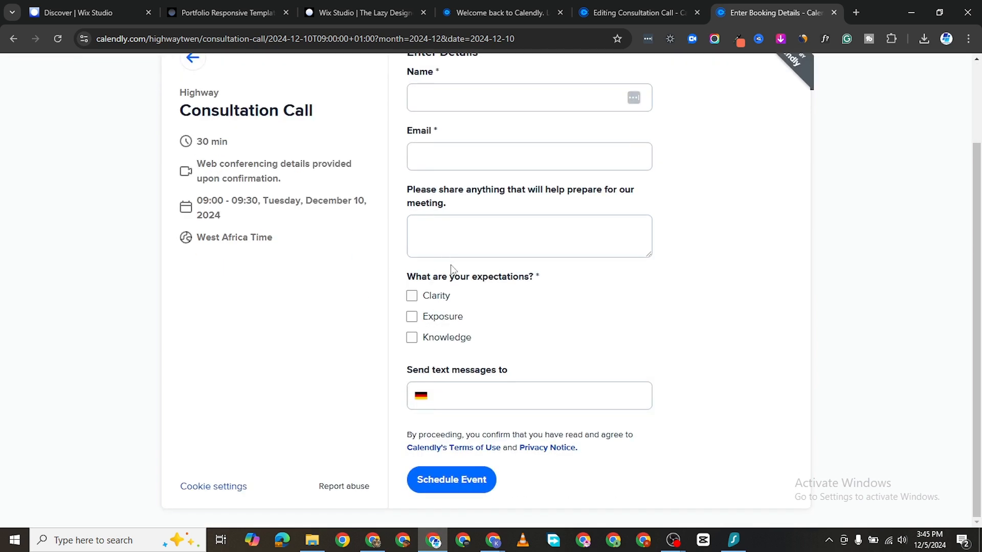
scroll(467, 475, up, 3)
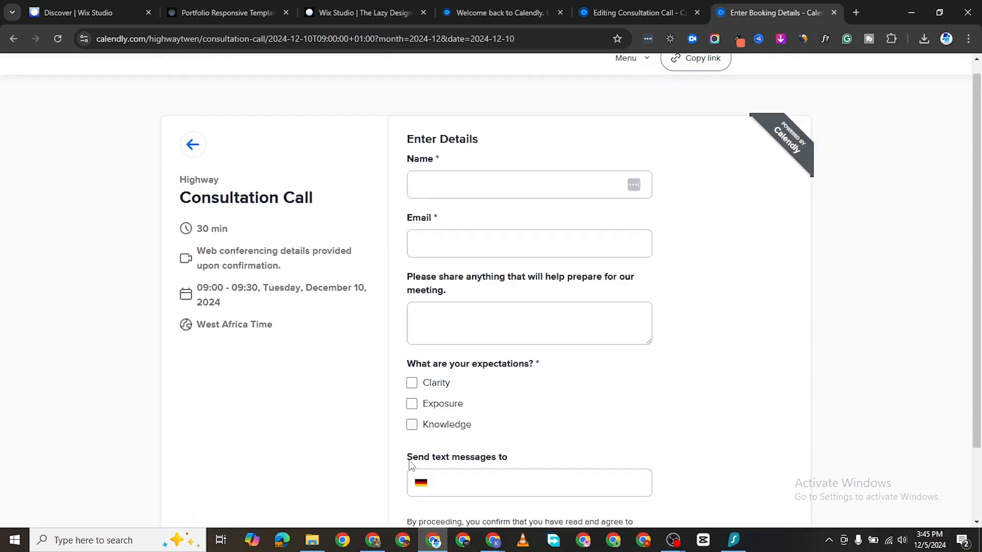
click(834, 12)
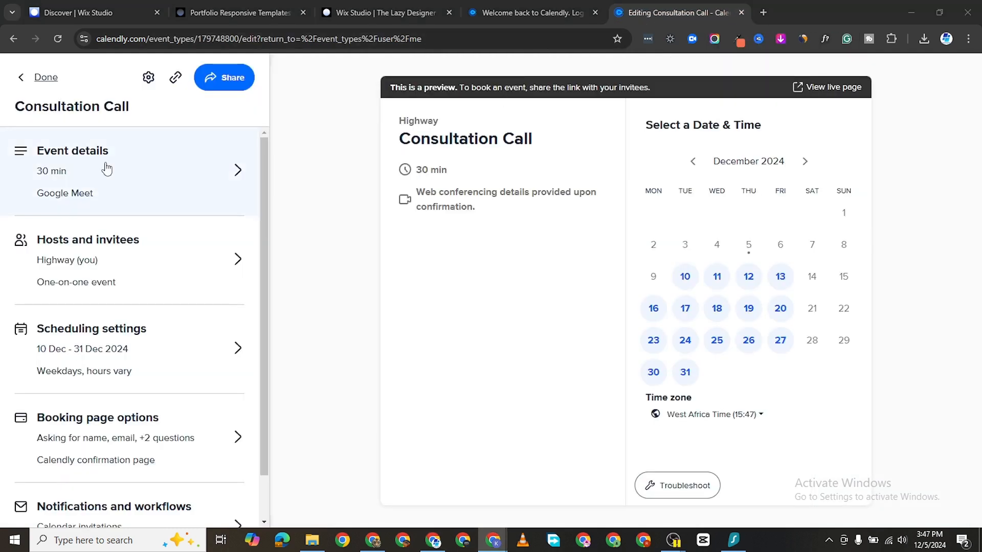
Finish editing the event type, copy the Consultation Call booking link and open its sharing options.
click(44, 80)
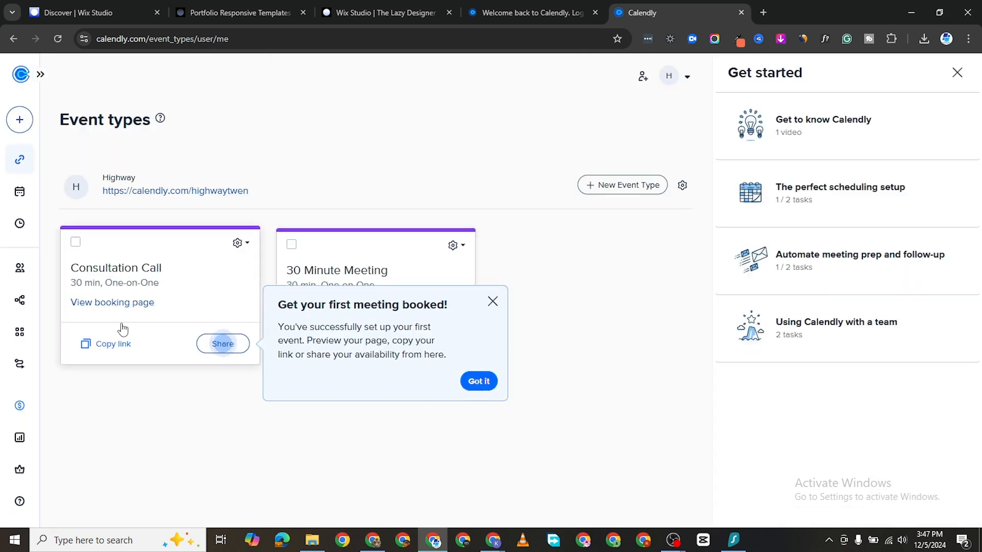
click(102, 346)
click(220, 348)
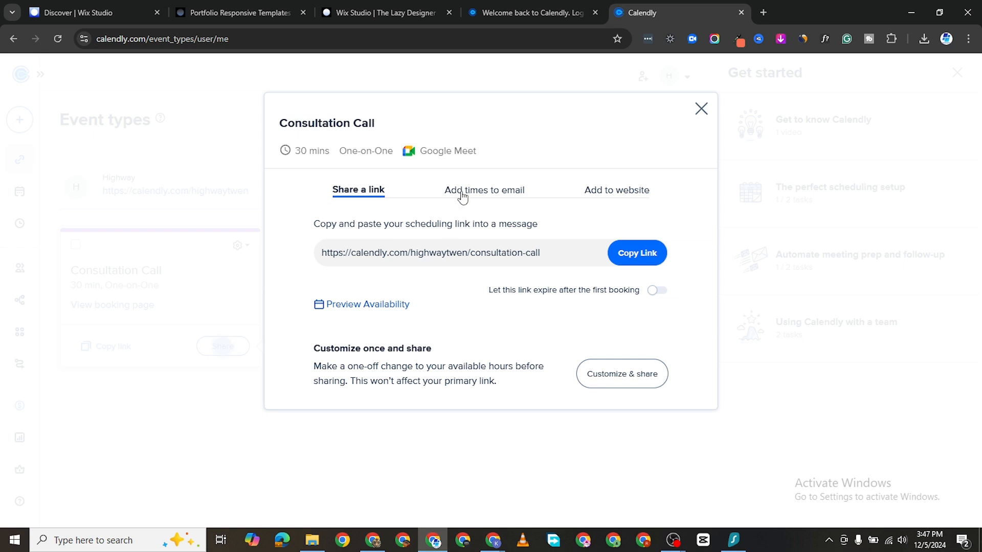
View the option for adding times to an email, and choose Inline Embed for adding the event to a website.
click(464, 195)
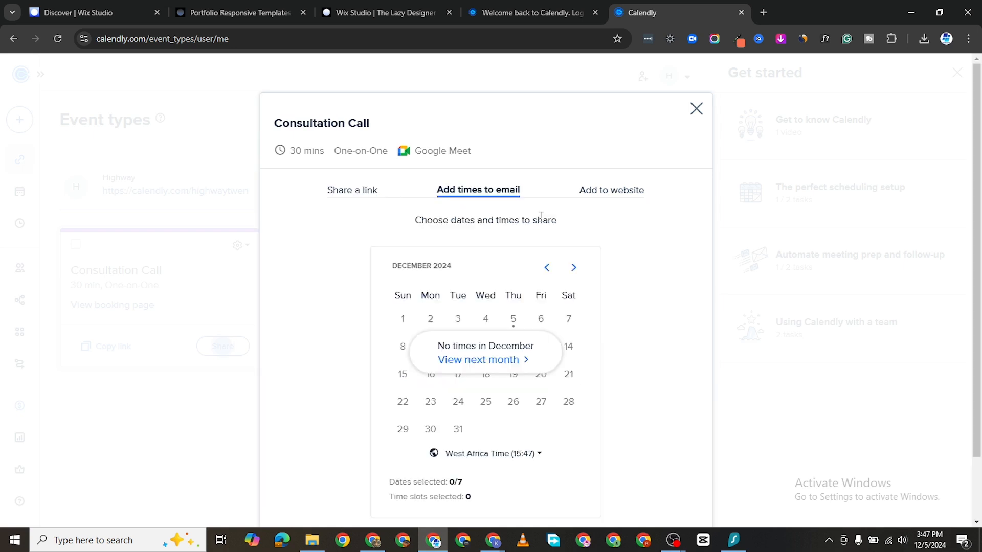
click(593, 195)
scroll(528, 292, down, 1)
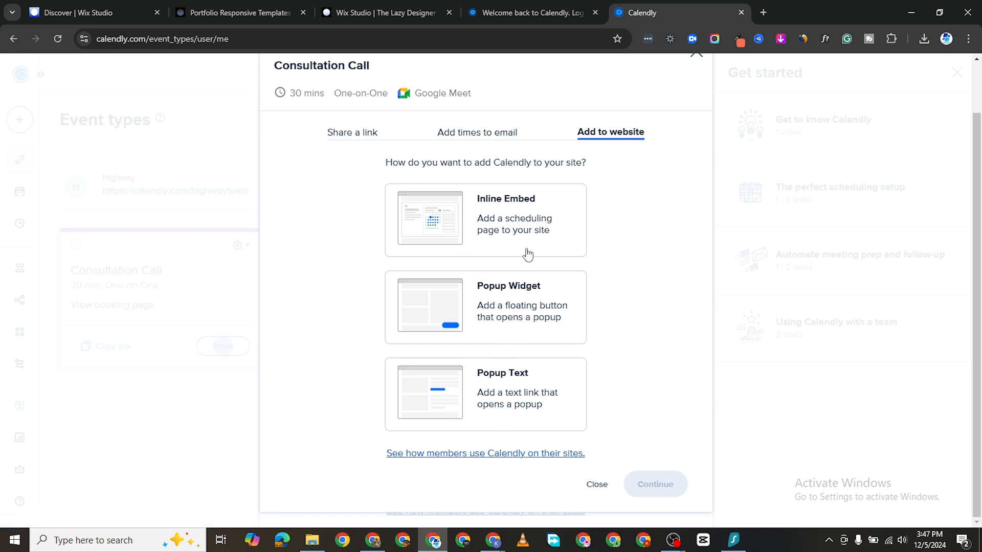
click(524, 229)
click(667, 486)
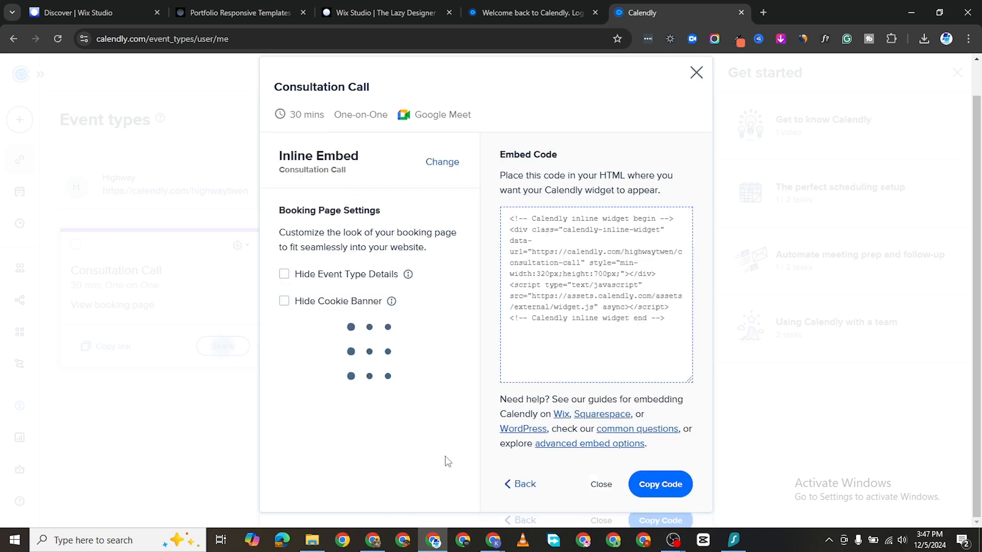
Copy the whole inline embed code for the Consultation Call.
click(506, 224)
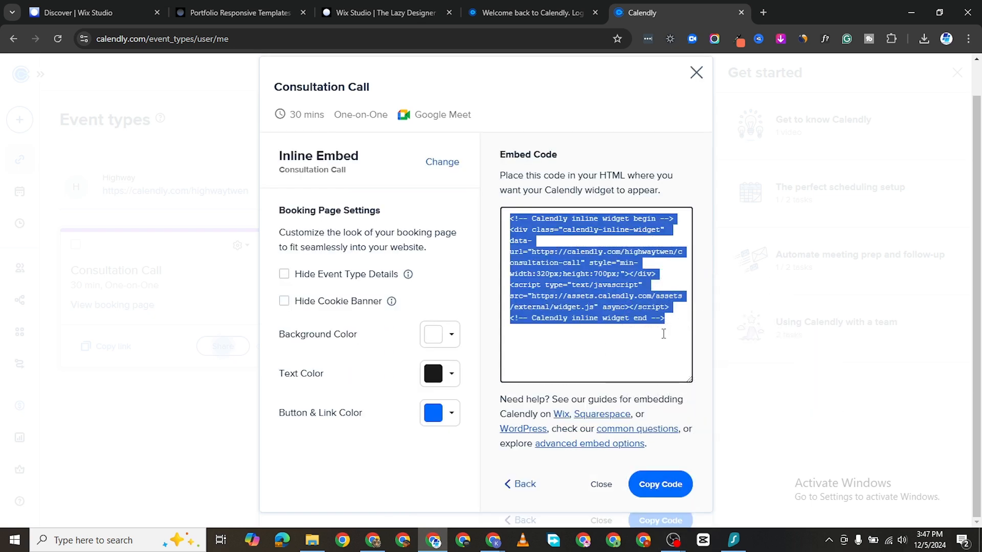
right_click(585, 270)
click(622, 284)
Set the inline embed's button and link color to red FF0004, and view the text color choices without changing them.
click(433, 418)
scroll(427, 457, down, 2)
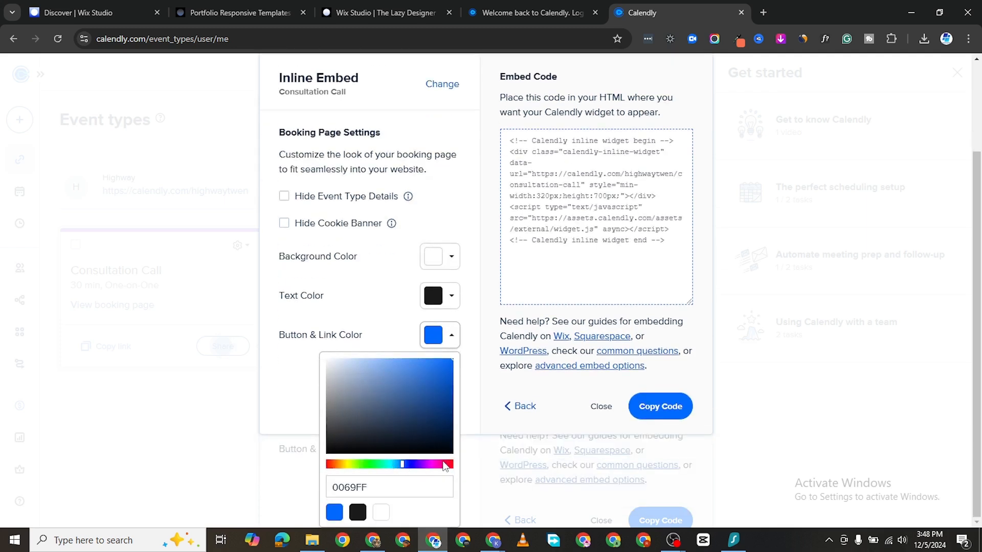
drag(444, 464, 451, 478)
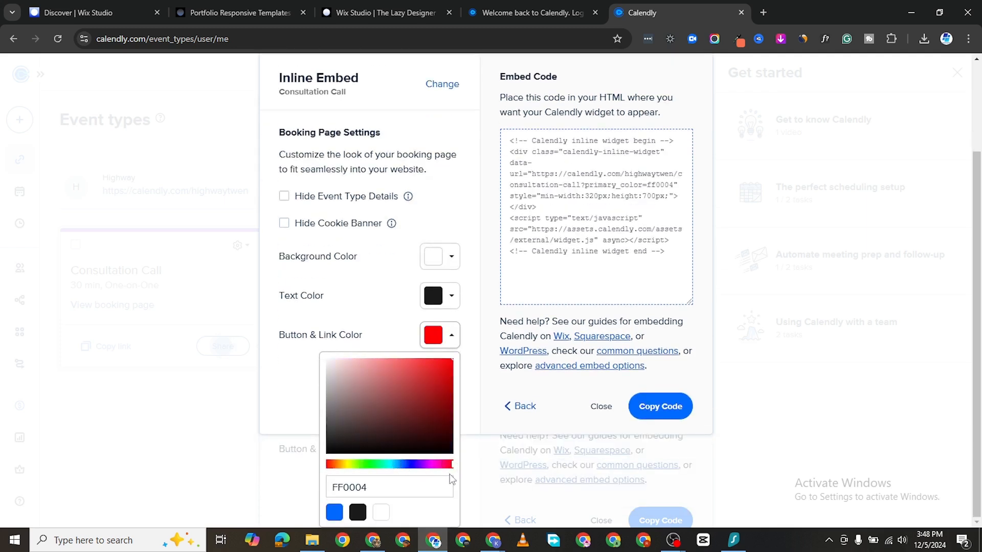
click(462, 378)
click(446, 378)
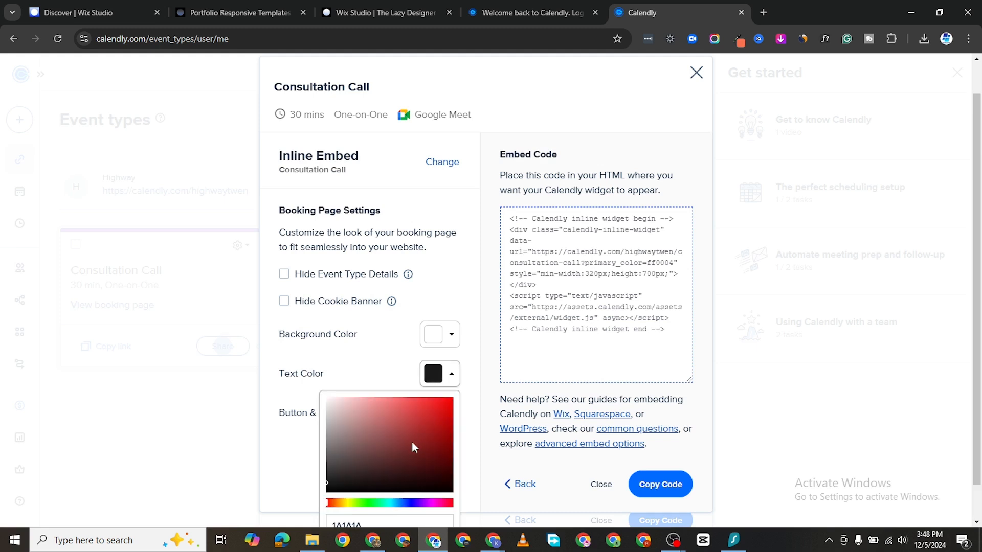
click(306, 354)
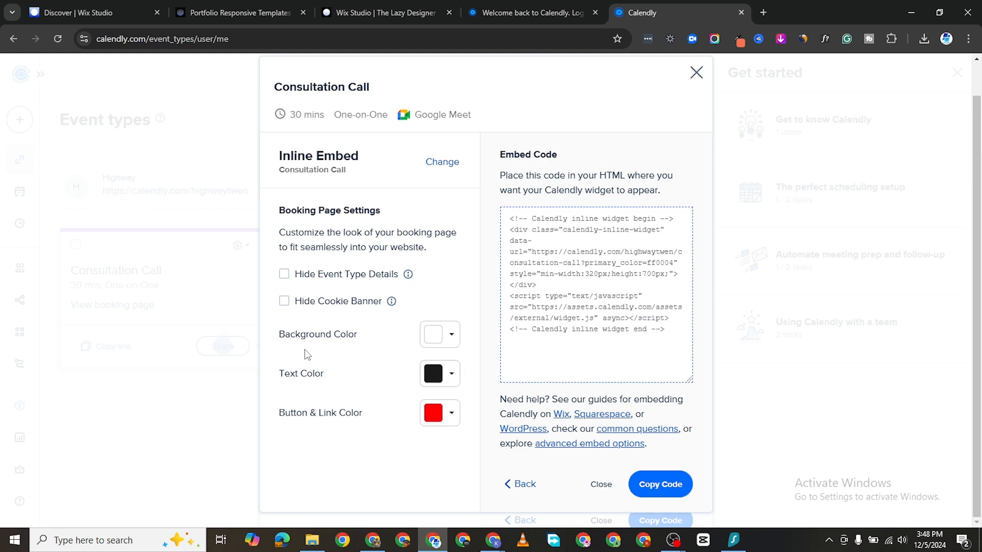
Try the options for hiding the cookie banner and the event type details, switching each one off again.
click(284, 302)
click(283, 302)
click(284, 276)
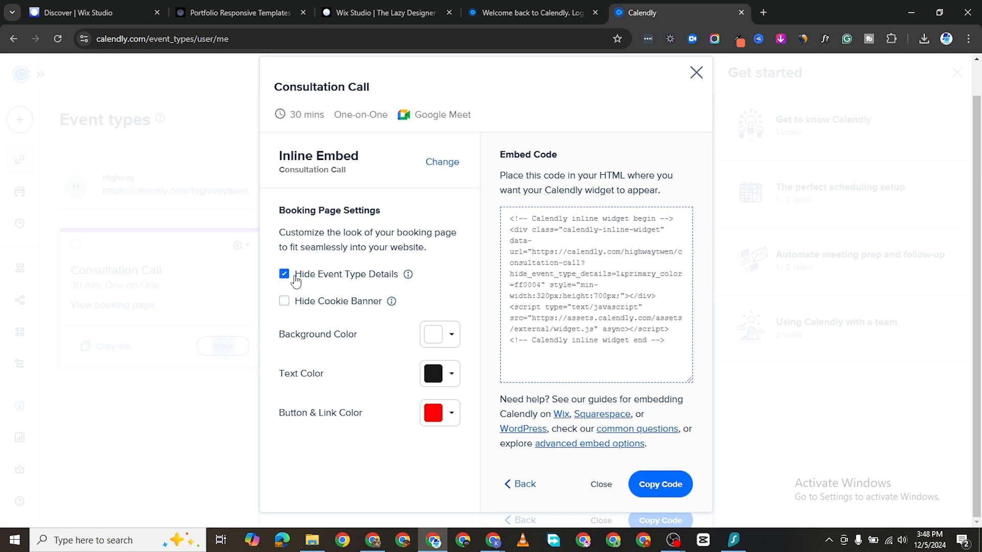
click(295, 279)
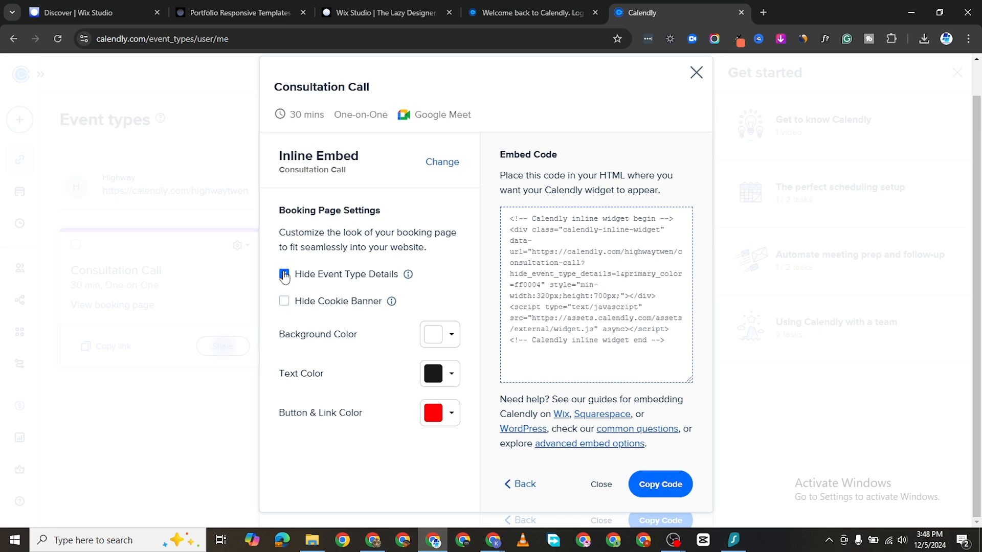
Copy the customized inline embed code for the Consultation Call and close the sharing dialog.
click(659, 485)
scroll(618, 122, up, 1)
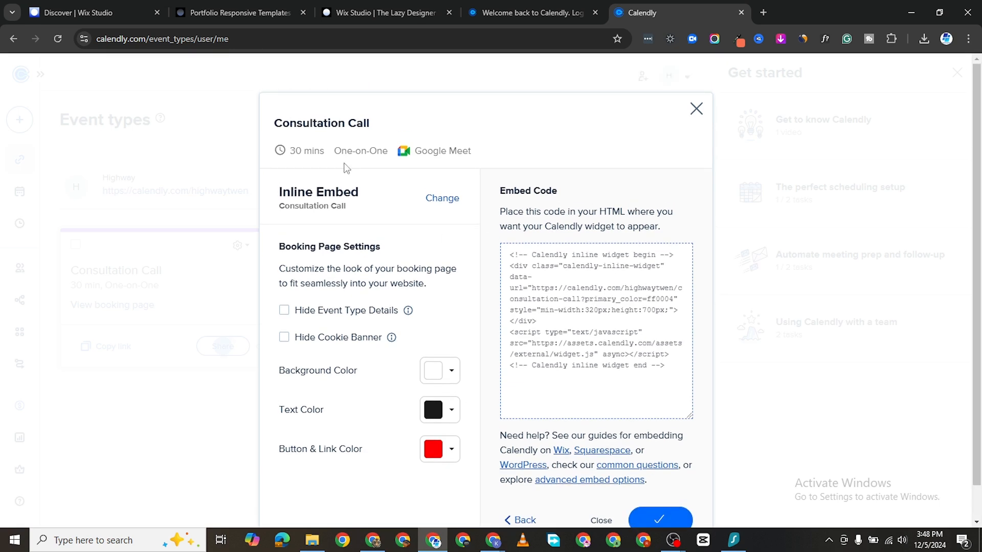
click(696, 109)
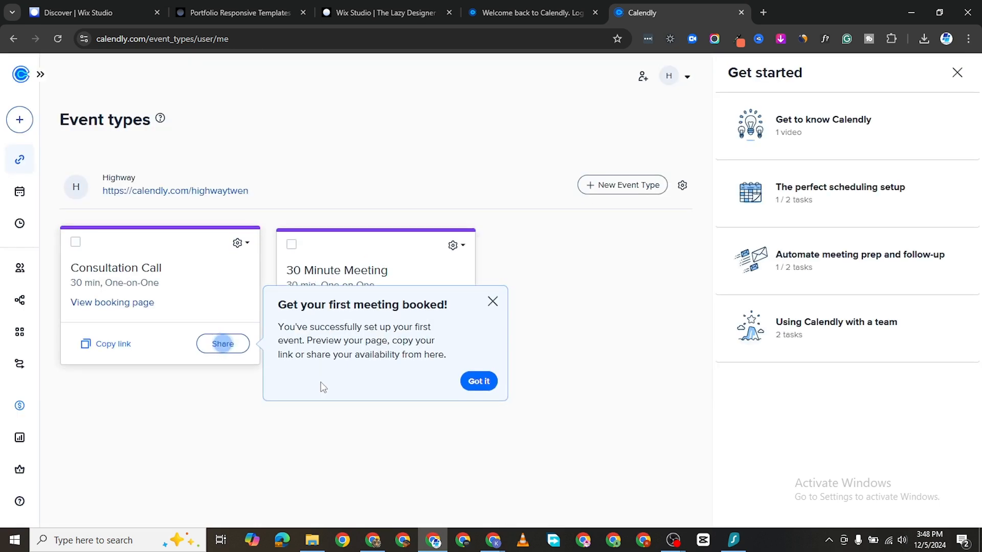
Review the Consultation Call's sharing options, including its meeting location and adding times to an email, and close them.
click(221, 345)
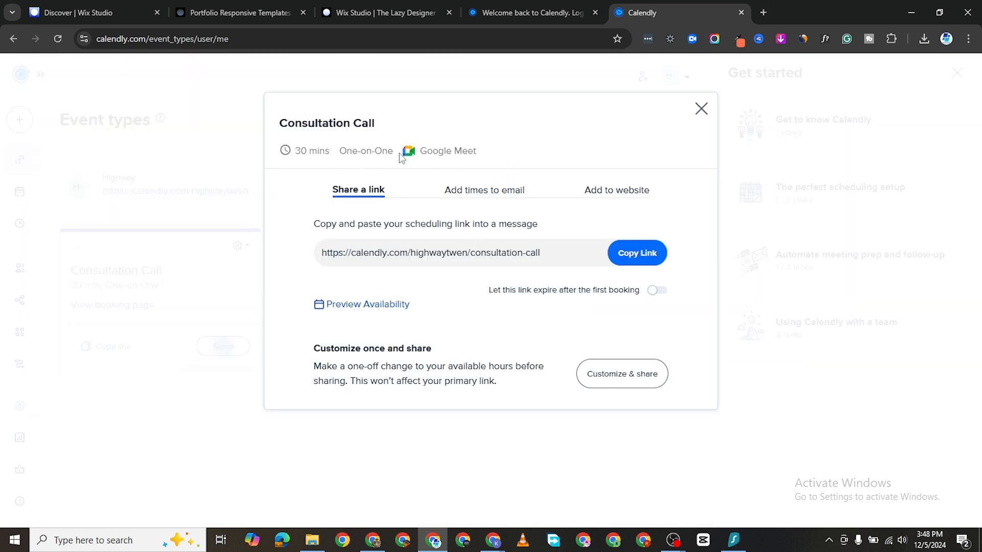
drag(480, 151, 420, 150)
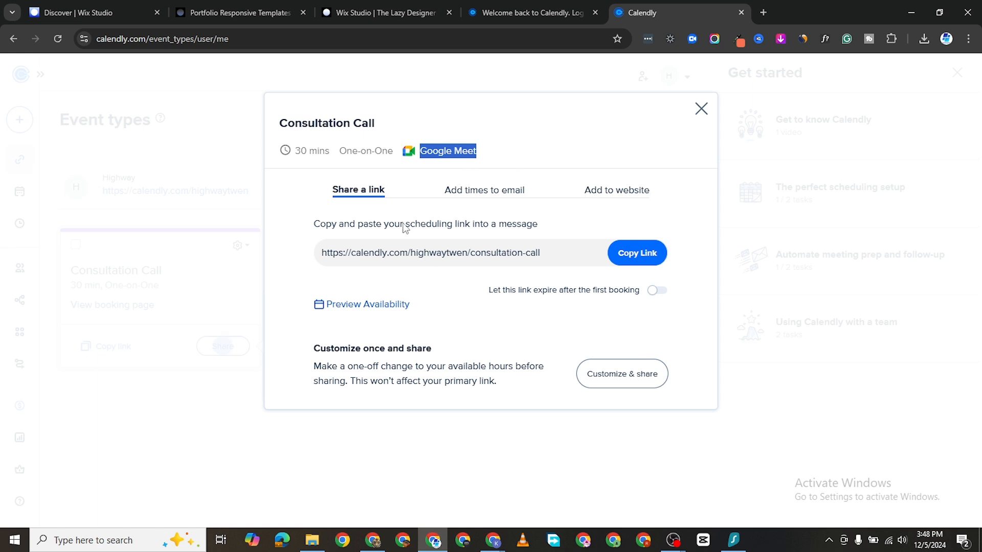
click(475, 190)
scroll(552, 441, down, 2)
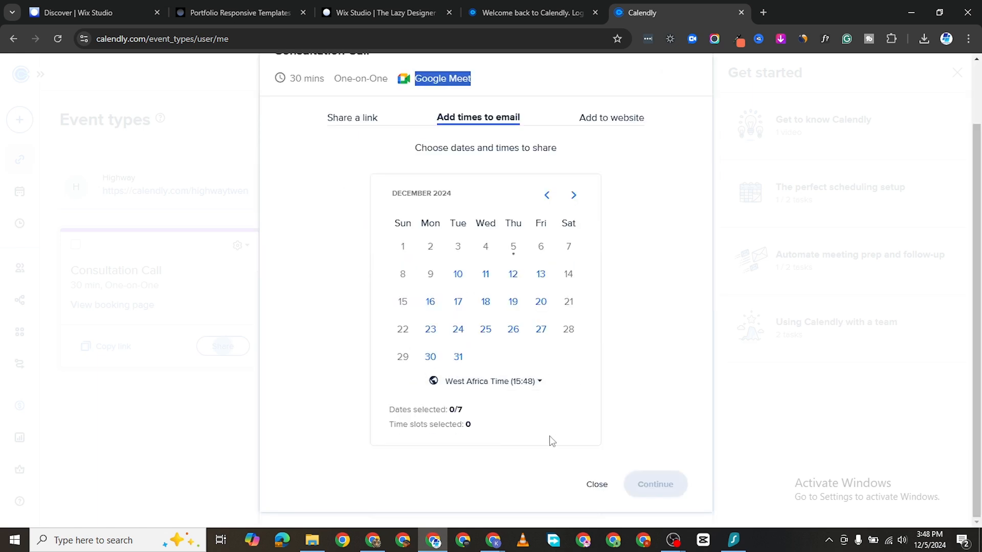
click(597, 483)
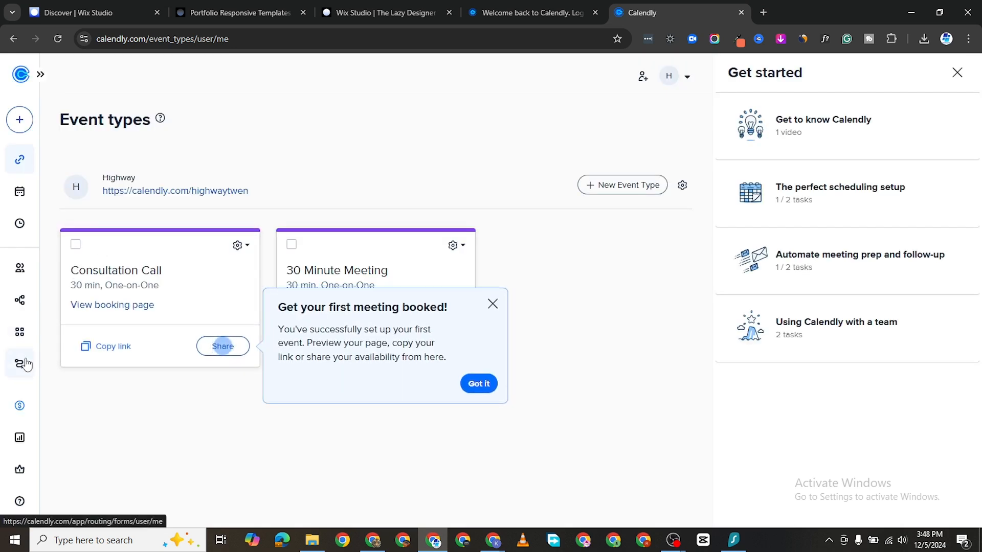
Open the integrations page and review the most popular apps, such as Google Meet, Google Calendar and Zapier.
click(20, 334)
scroll(432, 372, down, 2)
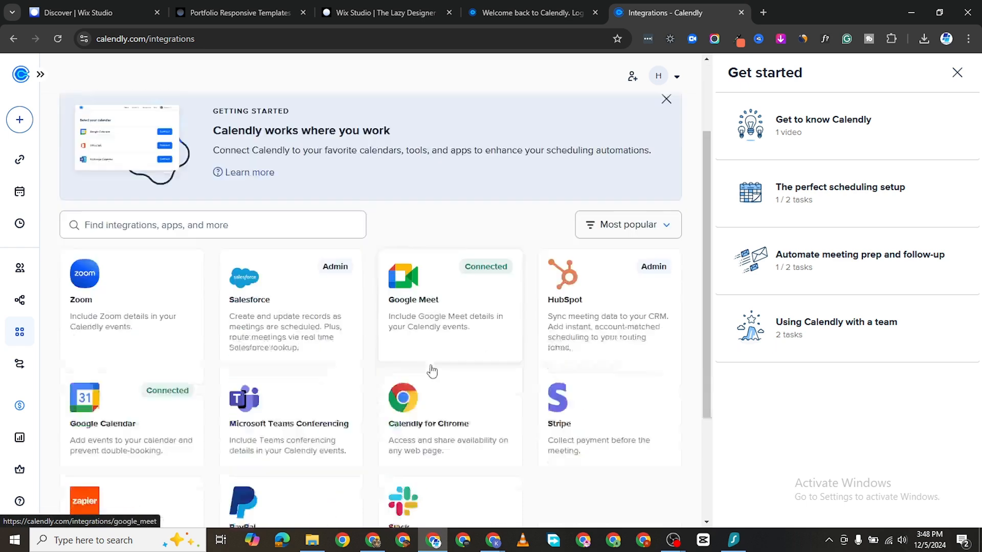
scroll(356, 301, down, 1)
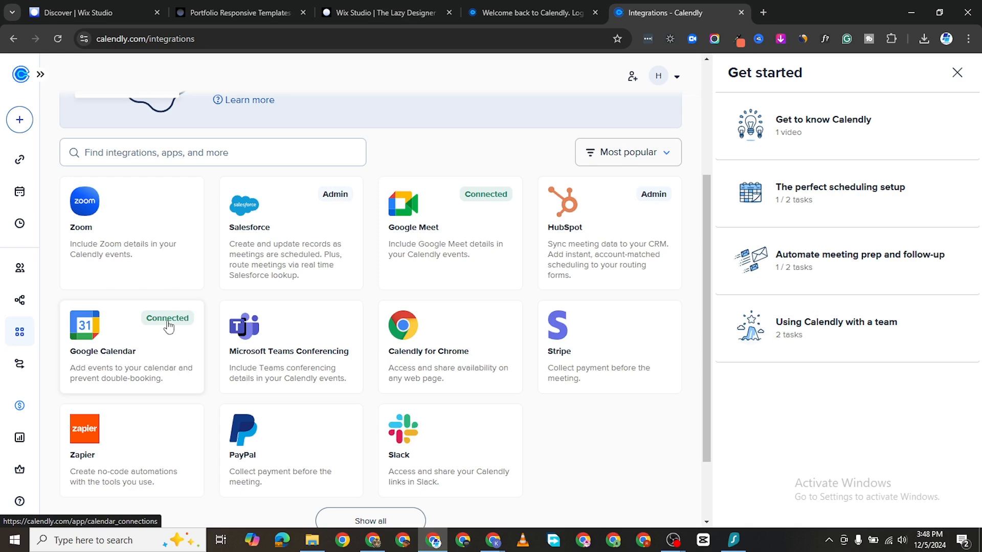
scroll(154, 322, down, 2)
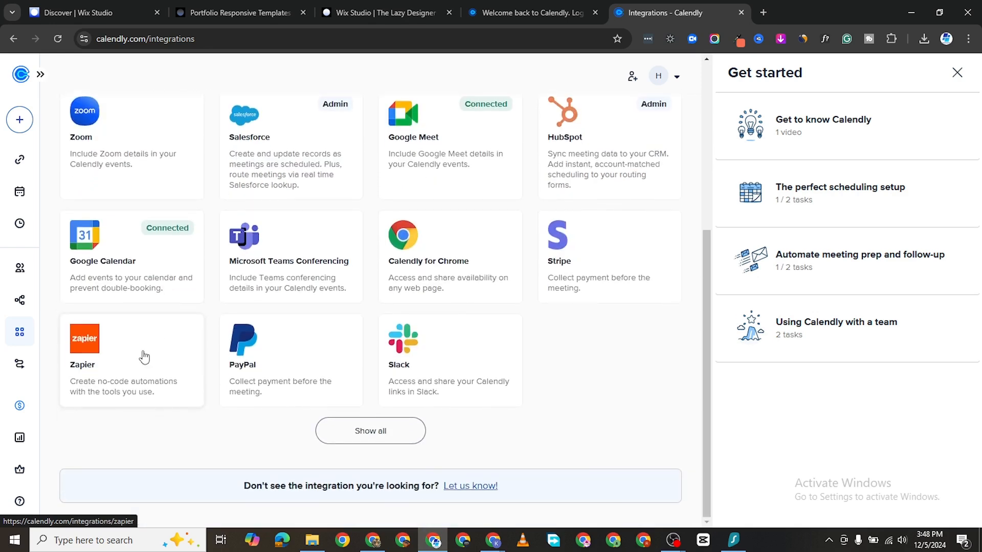
Show all available integrations and browse the full list, including the website embeds for Squarespace, Wix and WordPress.
click(369, 440)
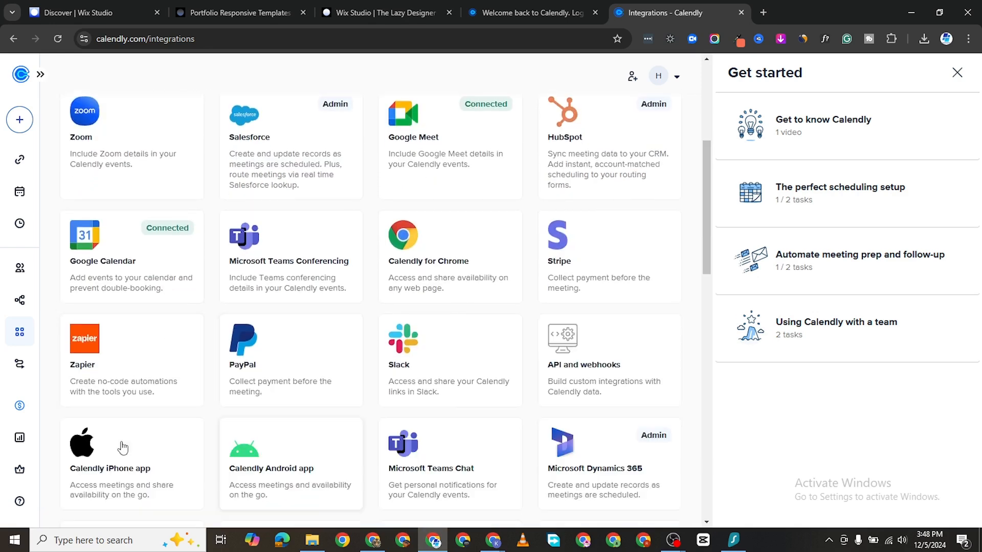
scroll(379, 371, down, 6)
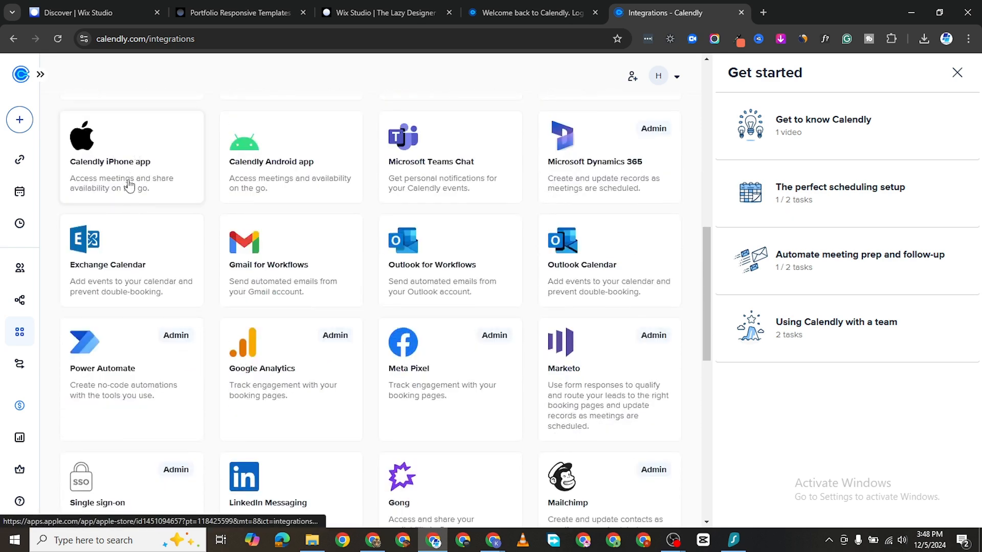
scroll(158, 333, down, 7)
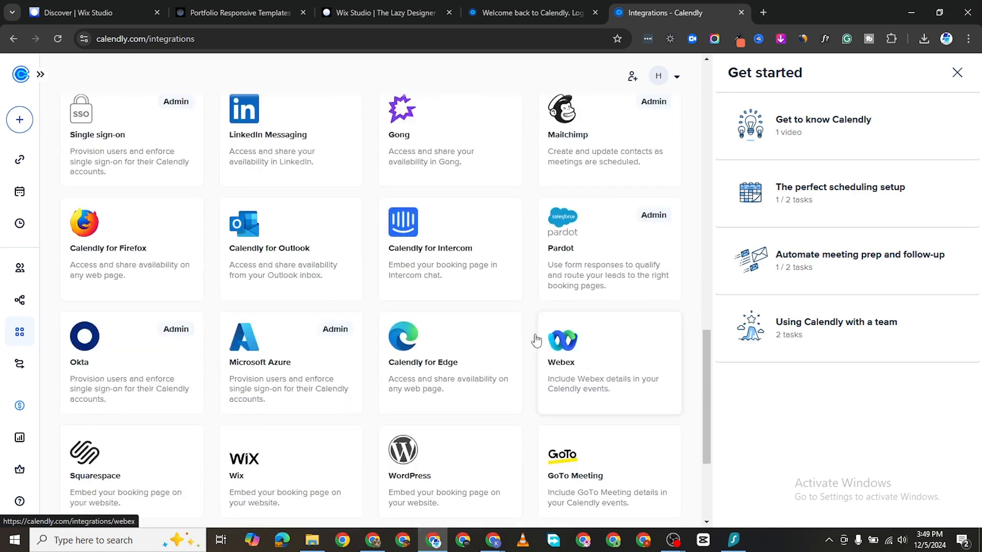
scroll(409, 312, down, 4)
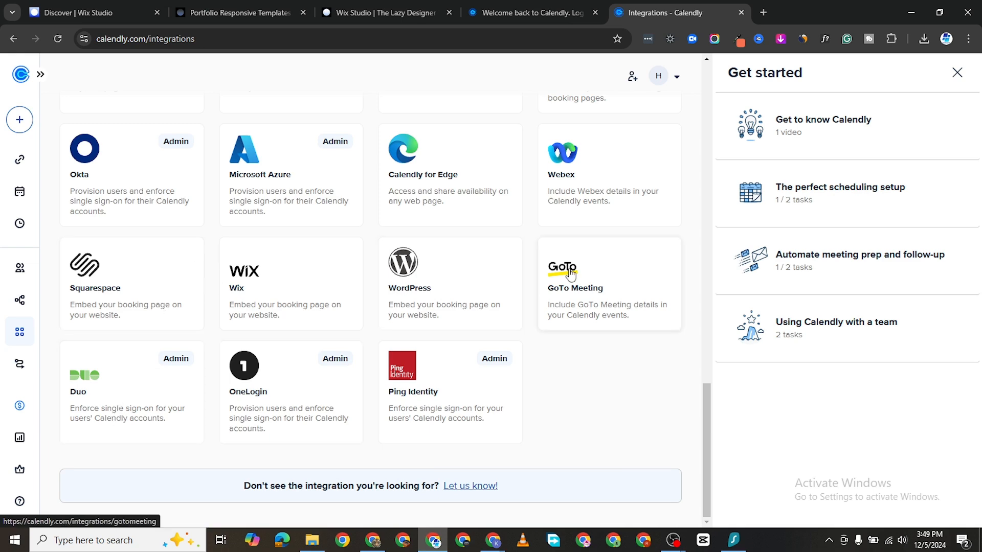
scroll(388, 351, up, 6)
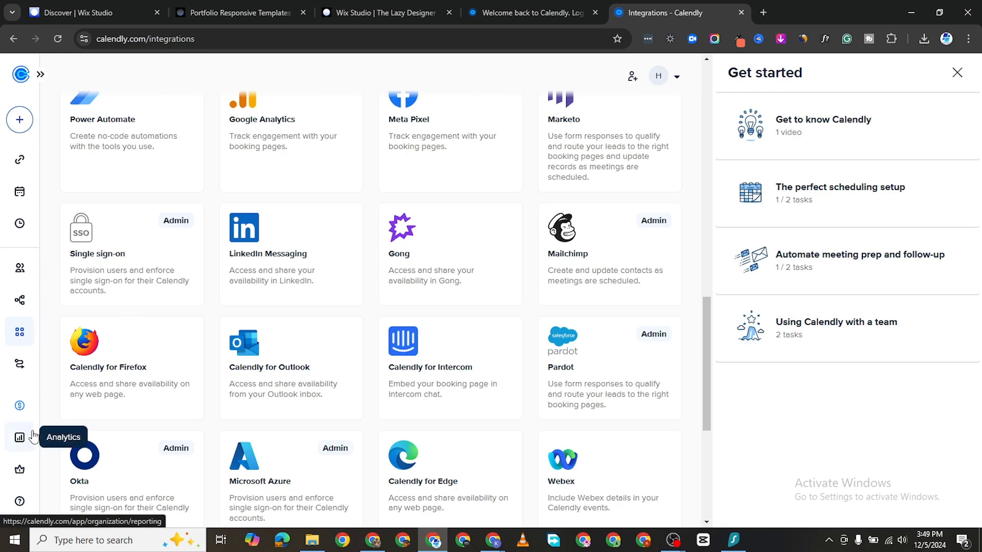
scroll(307, 258, up, 10)
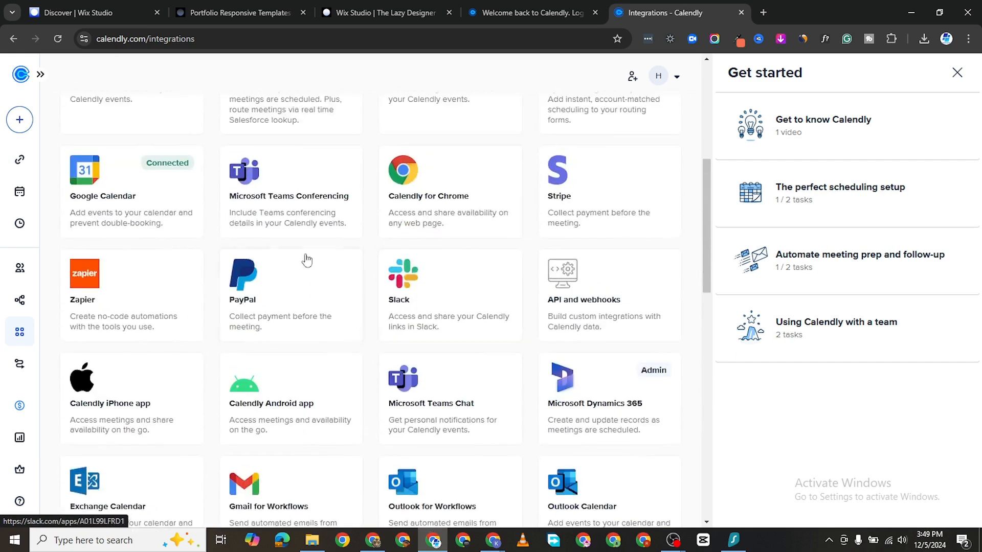